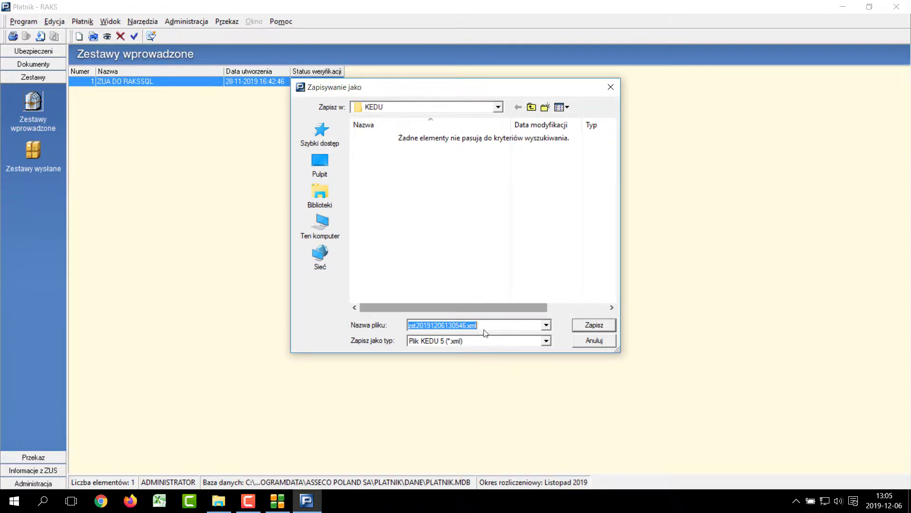
Step: Switch to RAKS SQL Kadry i Płace and import the ZUS ZUA registration documents from zst20191128164312.xml
{"action": "key", "text": "alt+Tab"}
{"action": "left_click", "coordinate": [73, 22]}
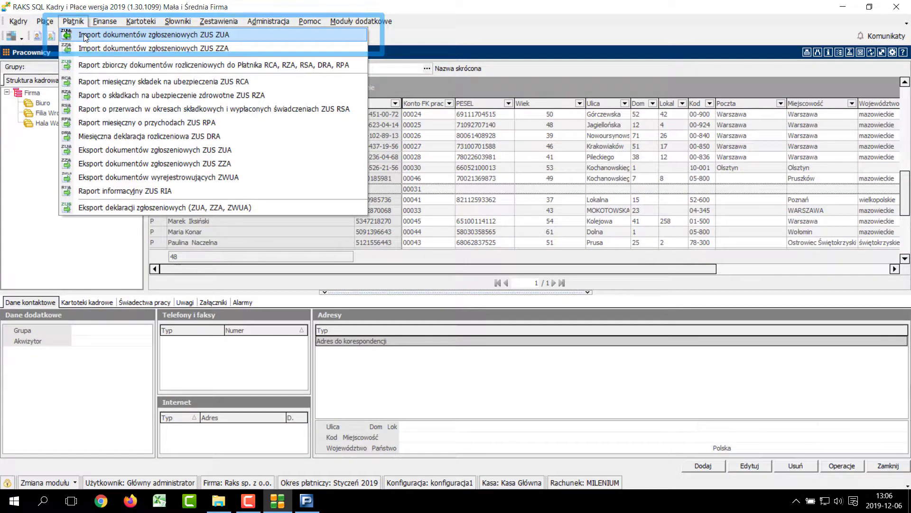
{"action": "left_click", "coordinate": [84, 36]}
{"action": "left_click", "coordinate": [397, 159]}
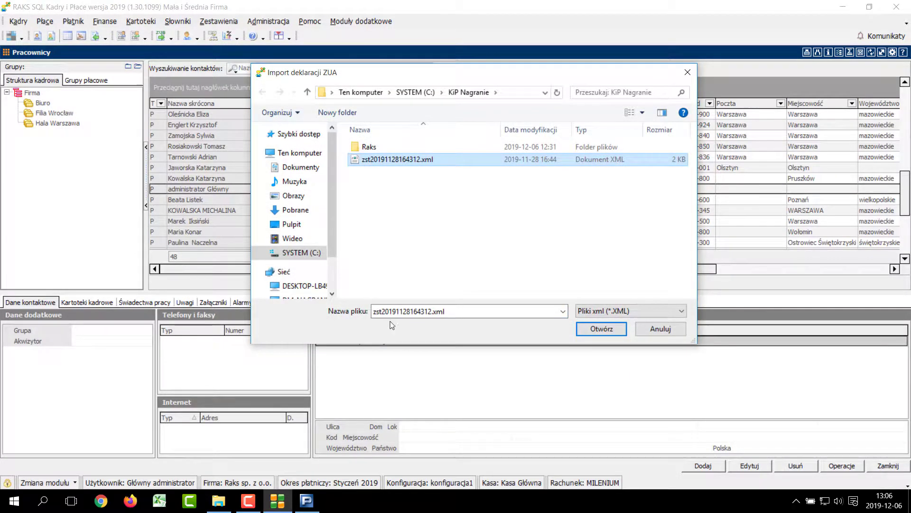
{"action": "left_click", "coordinate": [591, 329]}
{"action": "left_click", "coordinate": [591, 394]}
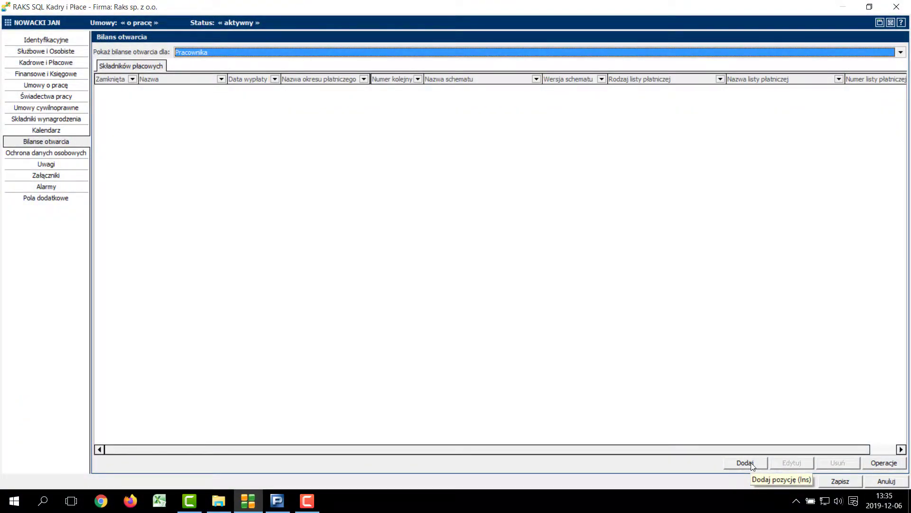
Step: Add the employee's payroll component opening balances for June 2018 to May 2019, with 3 020,15 as each month's sickness average basis
{"action": "left_click", "coordinate": [751, 462]}
{"action": "left_click", "coordinate": [513, 327]}
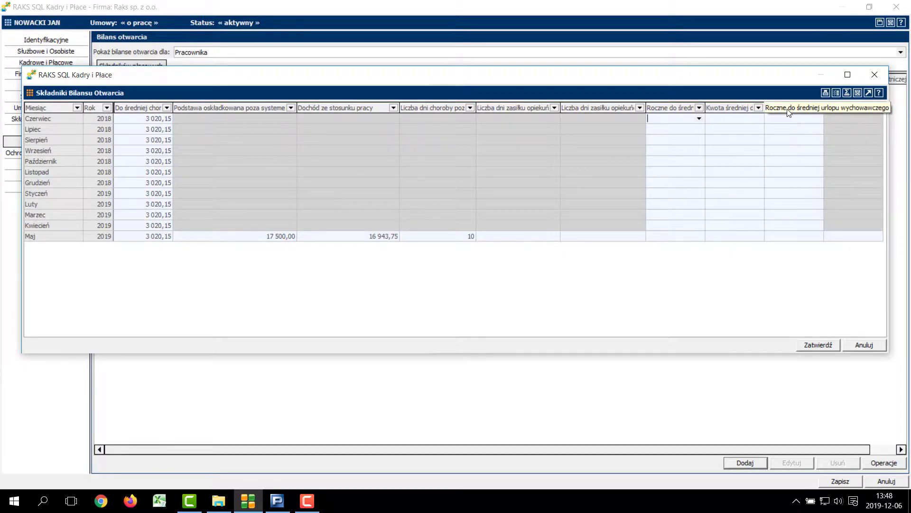
{"action": "left_click", "coordinate": [817, 344]}
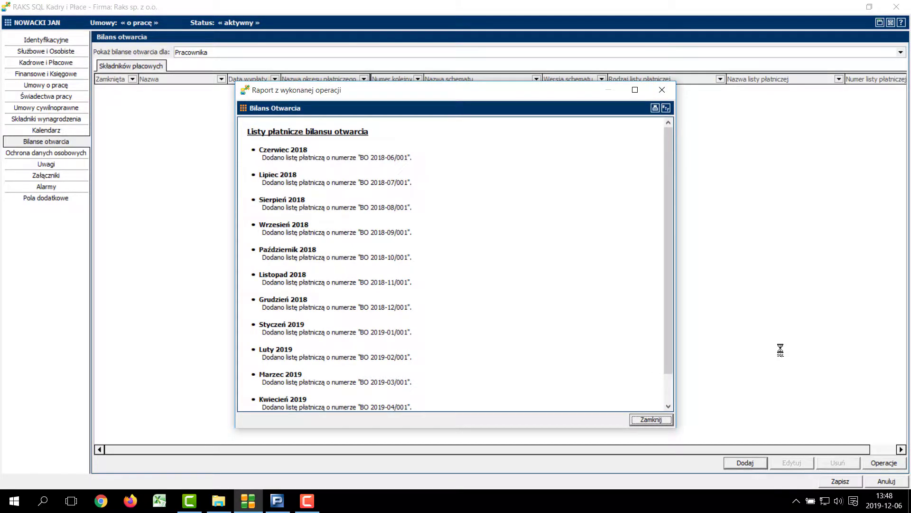
{"action": "left_click", "coordinate": [649, 420]}
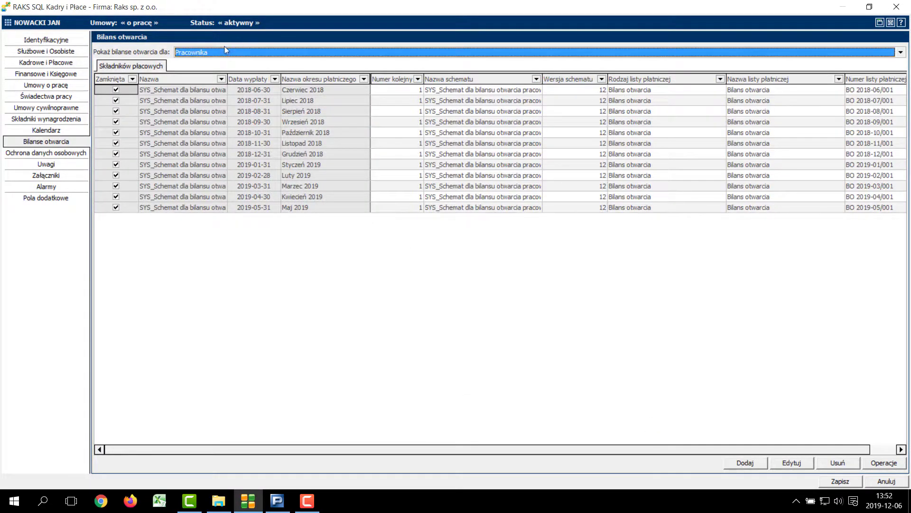
Step: Add the PIT-11 opening balance with income 17 500,00, costs 556,25, advance 1 459,00, social contributions 2 399,25 and health contributions 1 170,30
{"action": "left_click", "coordinate": [227, 53]}
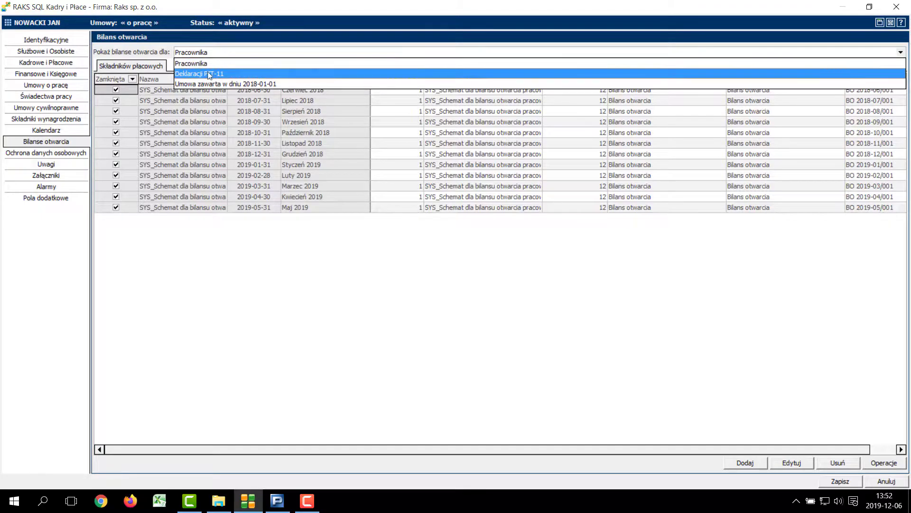
{"action": "left_click", "coordinate": [209, 76]}
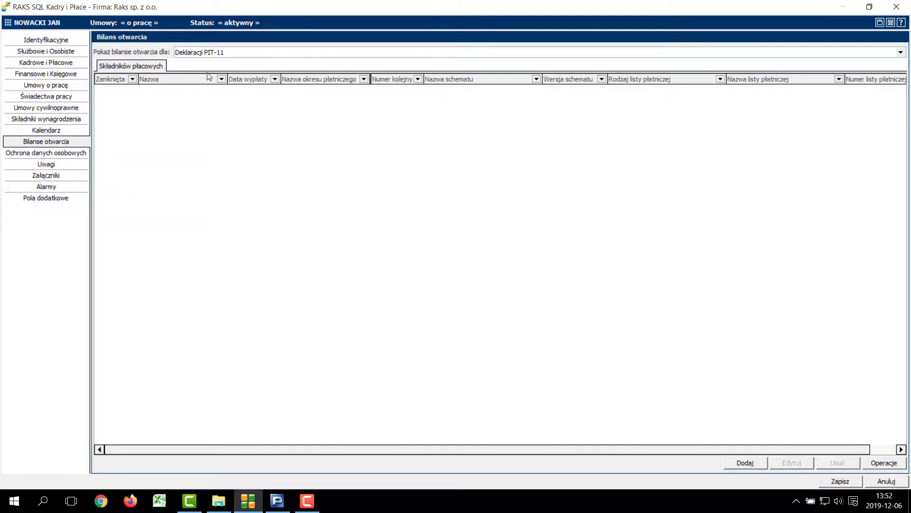
{"action": "key", "text": "Insert"}
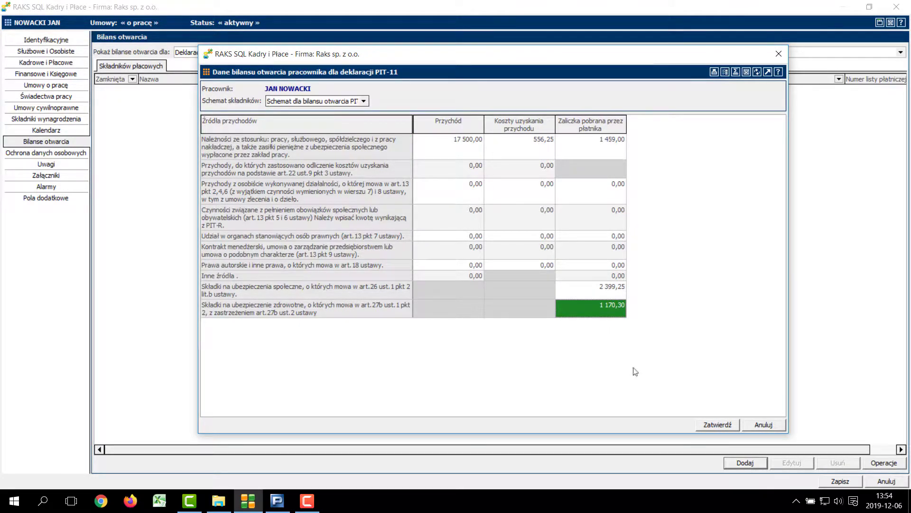
{"action": "left_click", "coordinate": [716, 425]}
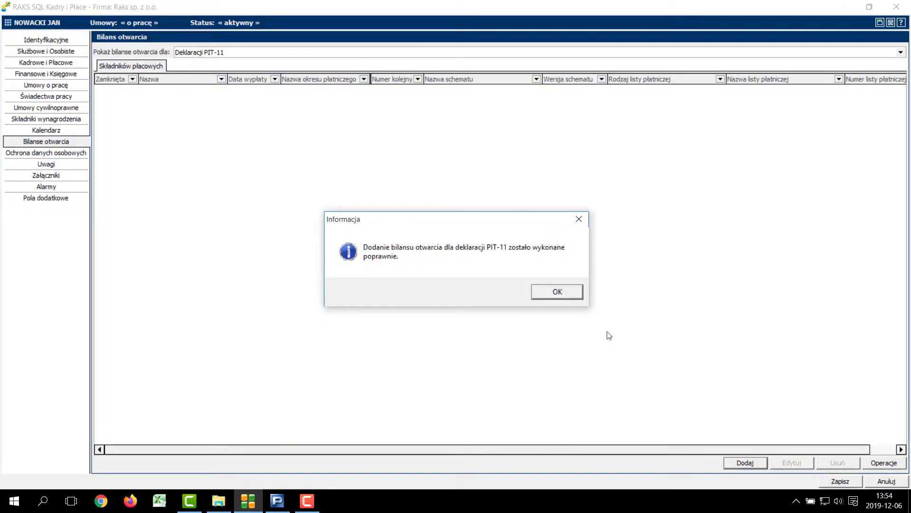
{"action": "left_click", "coordinate": [558, 296]}
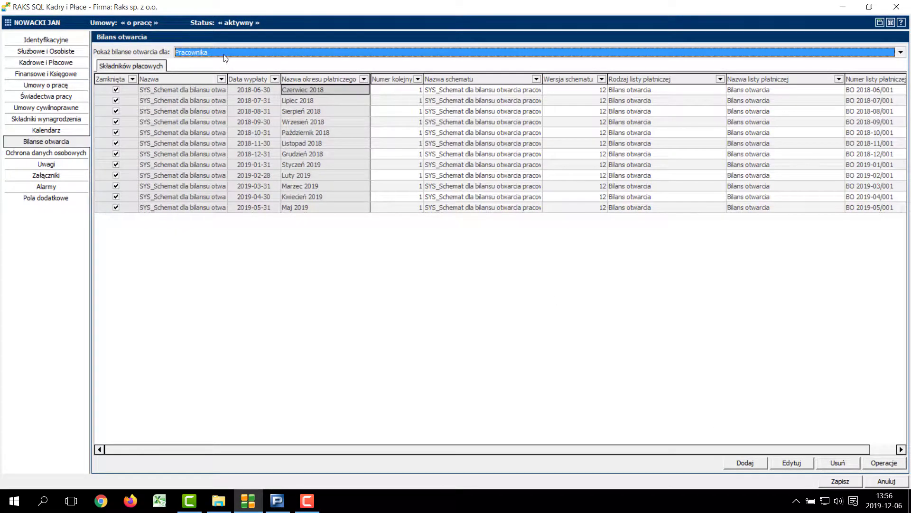
Step: Add payroll component opening balances for March to May 2019 to the contract concluded on 2018-01-01
{"action": "left_click", "coordinate": [224, 54]}
{"action": "left_click", "coordinate": [222, 84]}
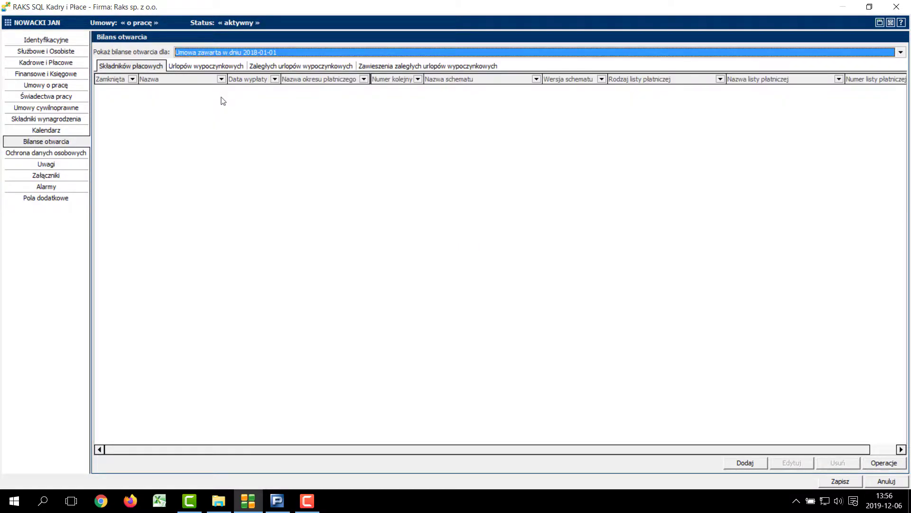
{"action": "left_click", "coordinate": [745, 462]}
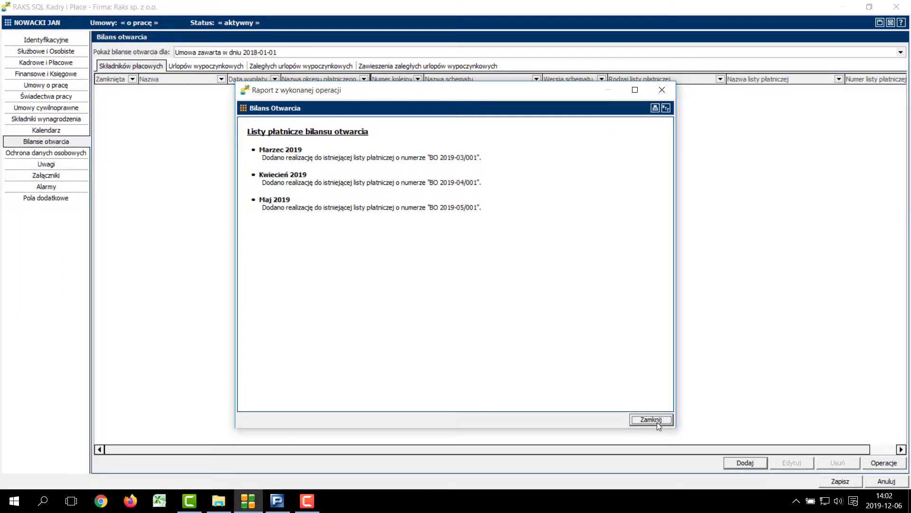
{"action": "left_click", "coordinate": [651, 420]}
Step: Save a 2019 annual leave balance of 26 days with 16:00 hours used, and view the outstanding leave balance form for 2018
{"action": "left_click", "coordinate": [188, 69]}
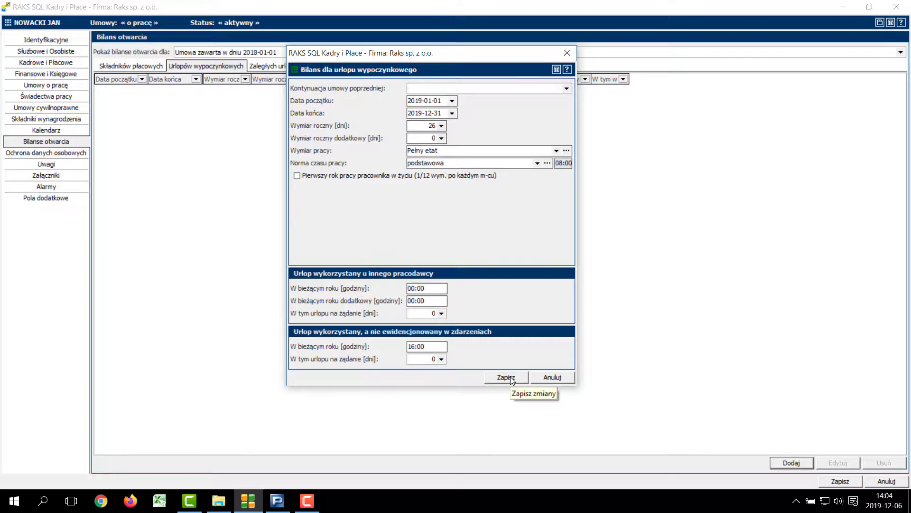
{"action": "left_click", "coordinate": [506, 377]}
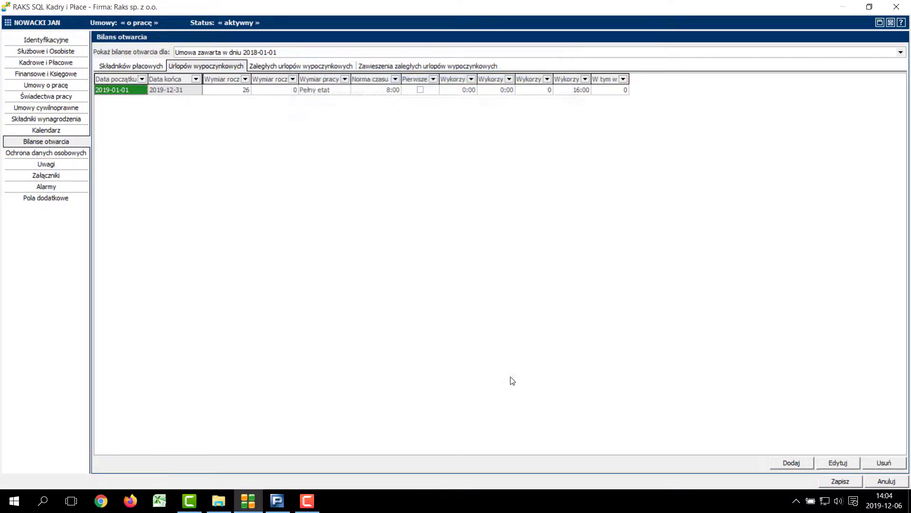
{"action": "left_click", "coordinate": [269, 68]}
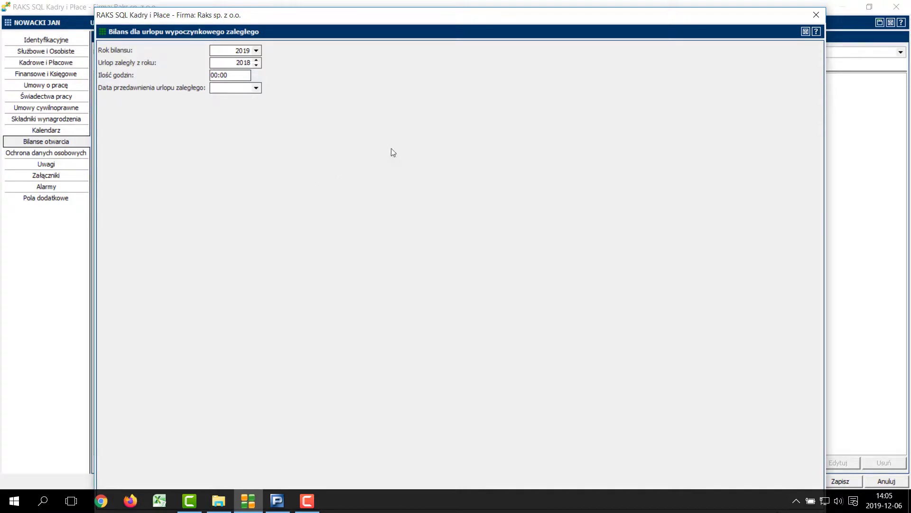
{"action": "left_click", "coordinate": [816, 15]}
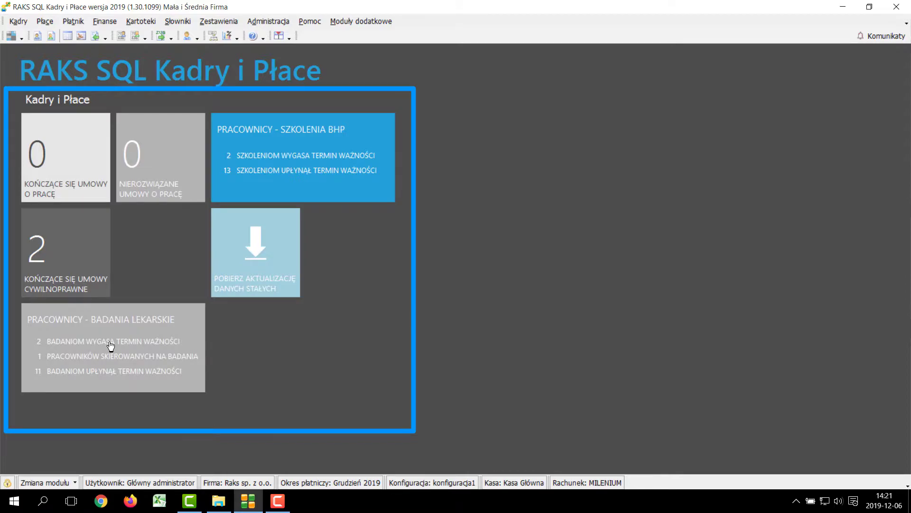
Step: Issue a medical examination referral for the employee whose periodic examination expires on 2019-12-31, and close the generated document
{"action": "left_click", "coordinate": [111, 345]}
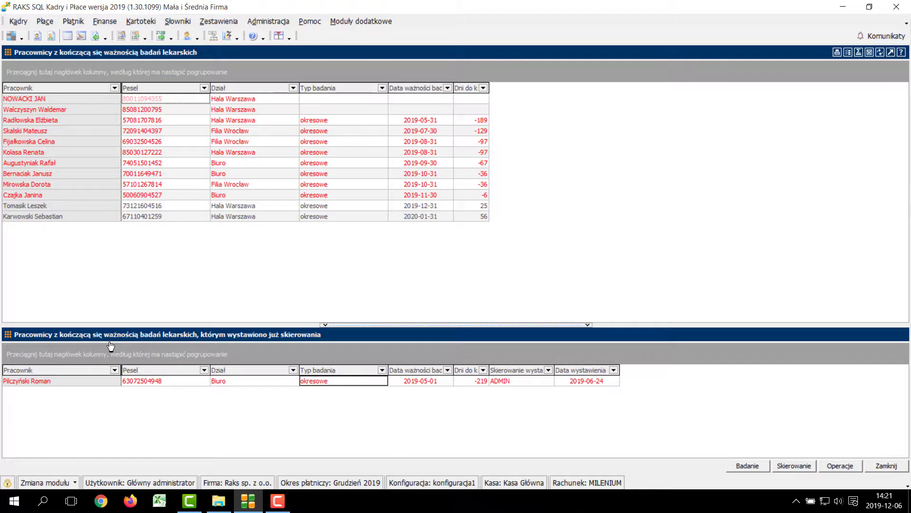
{"action": "left_click", "coordinate": [29, 205]}
{"action": "left_click", "coordinate": [794, 466]}
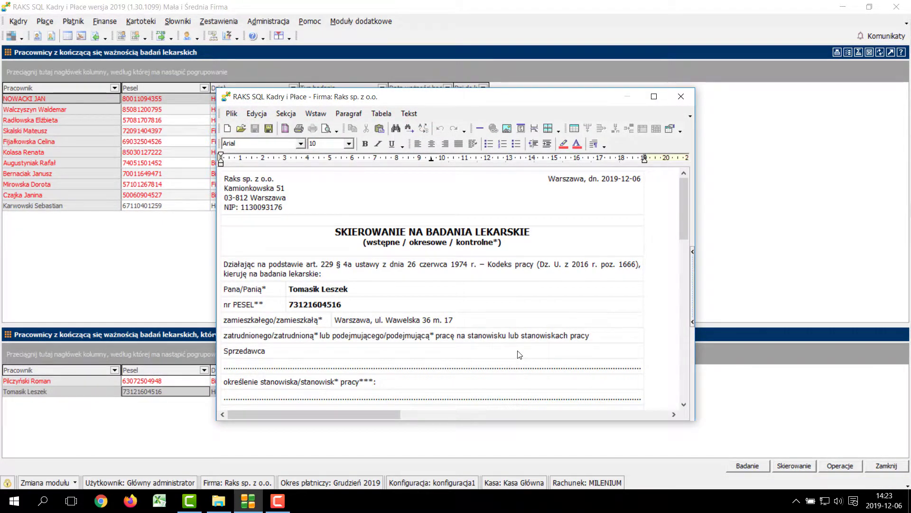
{"action": "left_click", "coordinate": [681, 97]}
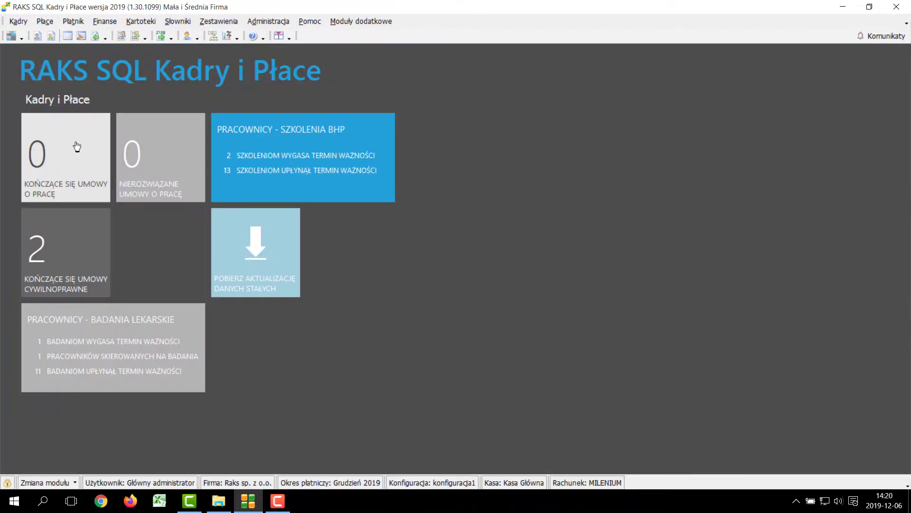
{"action": "right_click", "coordinate": [76, 146]}
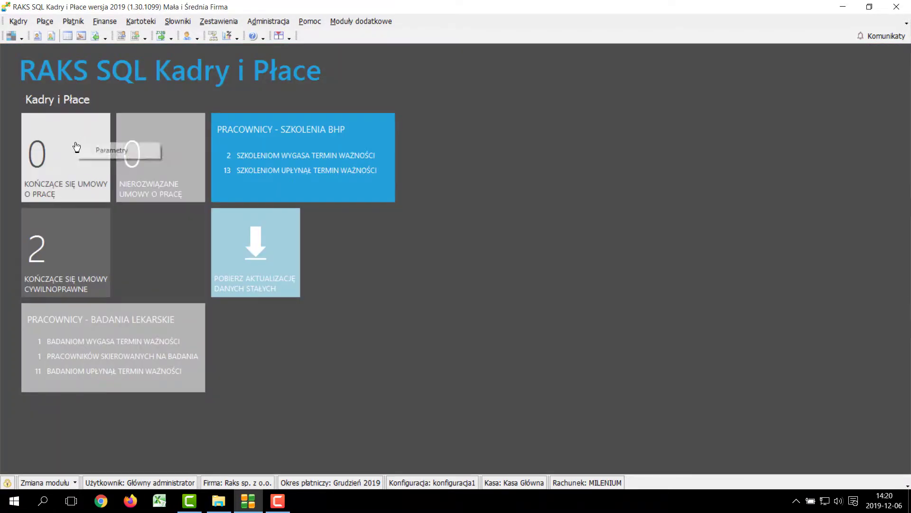
{"action": "right_click", "coordinate": [269, 141]}
{"action": "right_click", "coordinate": [270, 141]}
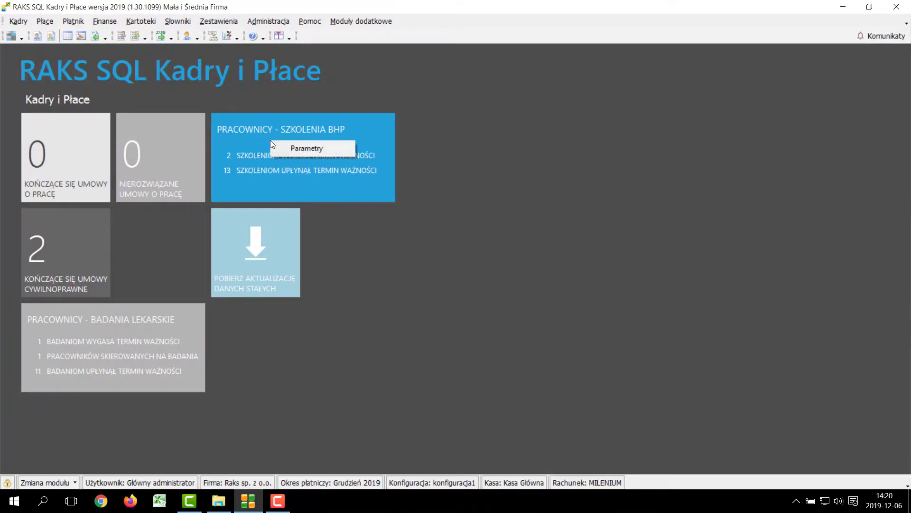
Step: Set the number of days before the deadline to 60 in the parameters of the employees' medical examinations tile
{"action": "right_click", "coordinate": [121, 332]}
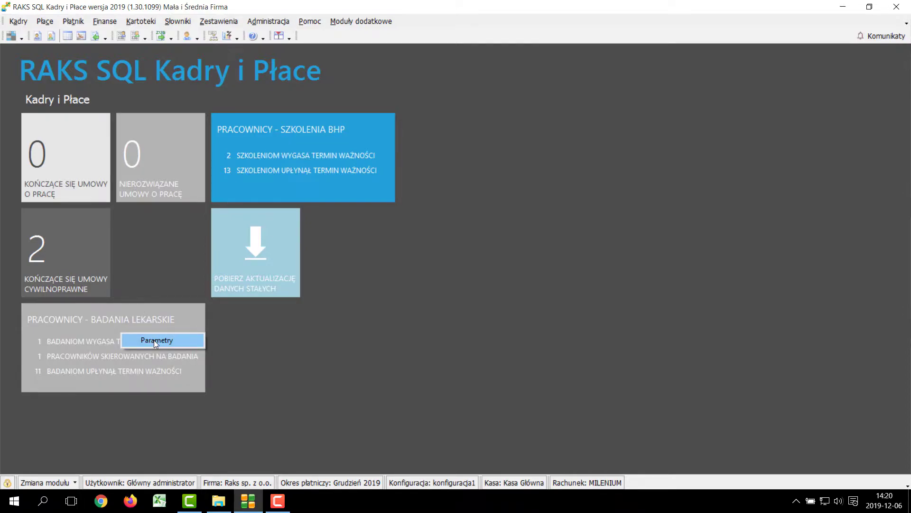
{"action": "left_click", "coordinate": [153, 340]}
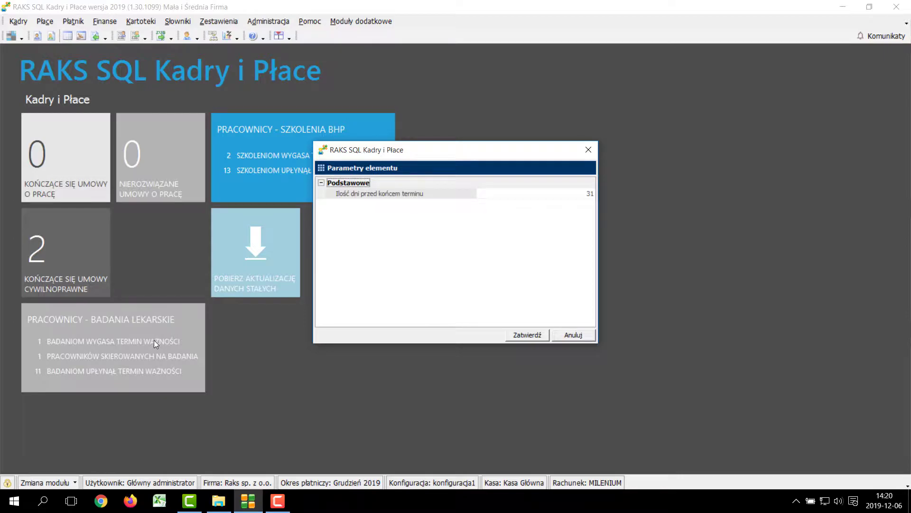
{"action": "left_click", "coordinate": [514, 194]}
{"action": "key", "text": "BackSpace"}
{"action": "type", "text": "60"}
{"action": "left_click", "coordinate": [523, 335]}
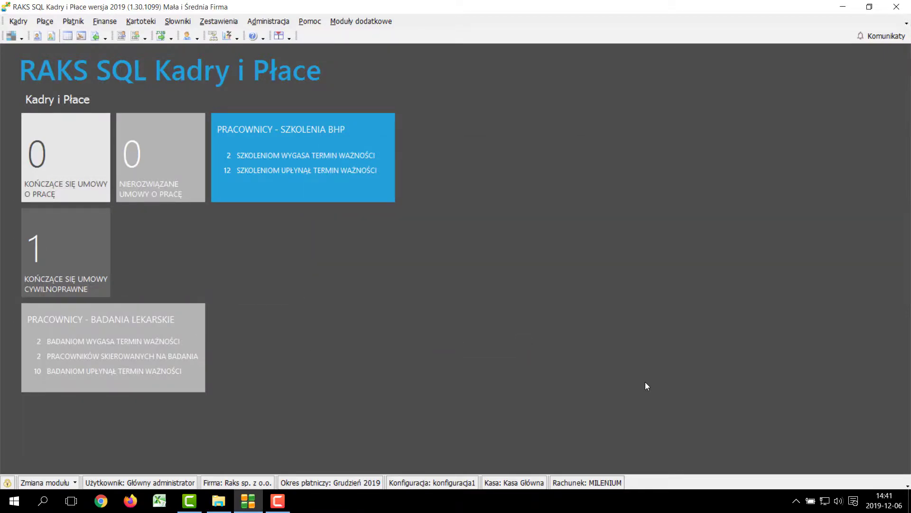
Step: Display the employee list and open the record of the last employee for editing
{"action": "left_click", "coordinate": [140, 21]}
{"action": "left_click", "coordinate": [143, 35]}
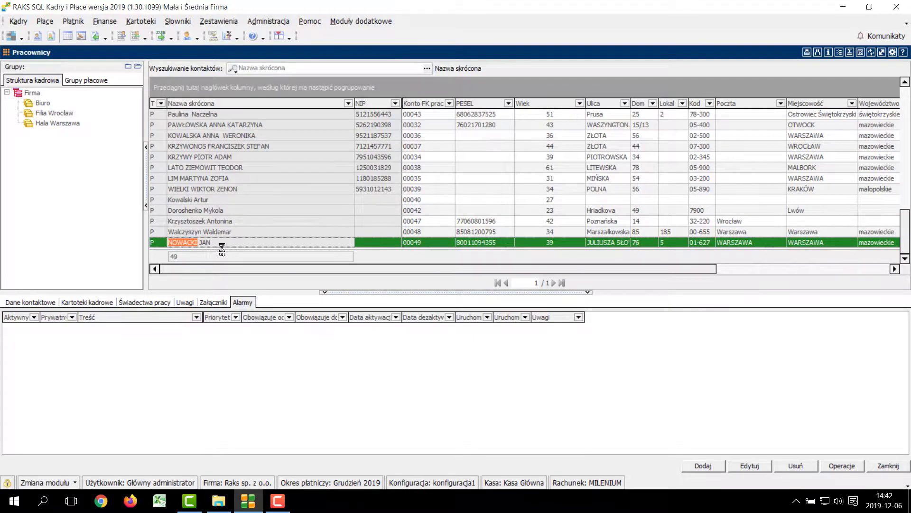
{"action": "double_click", "coordinate": [221, 244]}
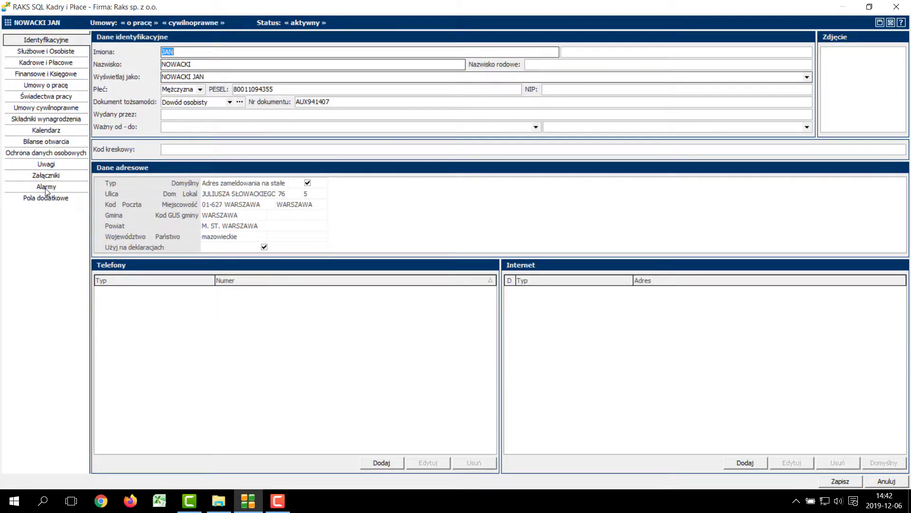
Step: Add the employee alarm "Dostarczyć do końca grudnia 2019 ważne dokumenty" with priority Wysoki, valid from 2019-12-05 to 2019-12-31
{"action": "left_click", "coordinate": [45, 188]}
{"action": "left_click", "coordinate": [792, 467]}
{"action": "type", "text": "Dostarczyć do końca gr"}
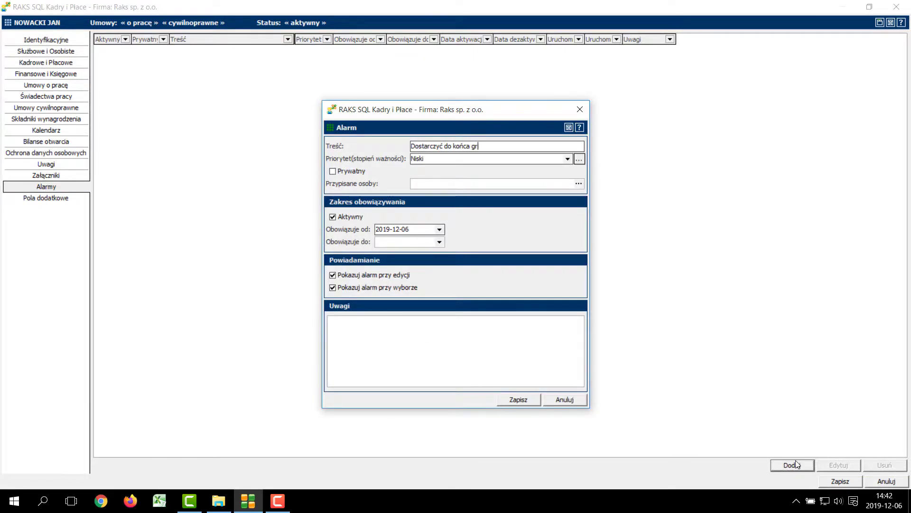
{"action": "type", "text": "udnia 2019 ważne dokumenty"}
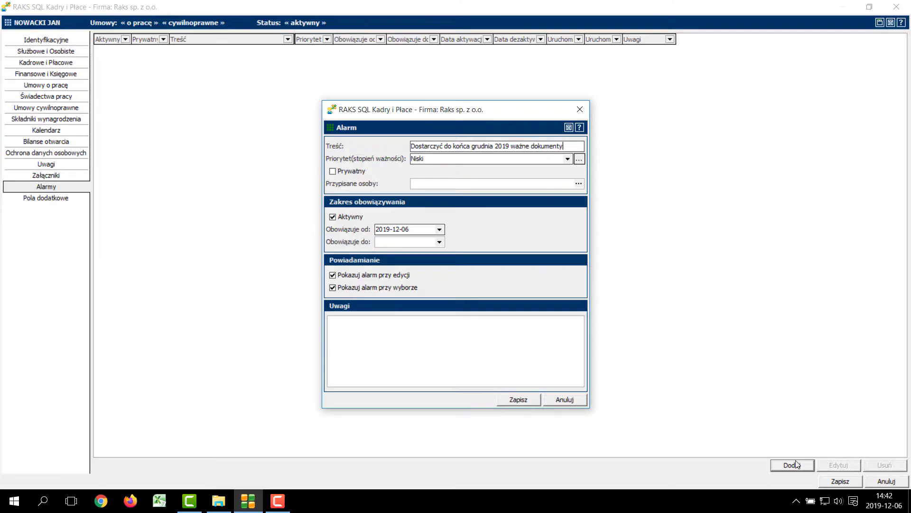
{"action": "left_click", "coordinate": [567, 158]}
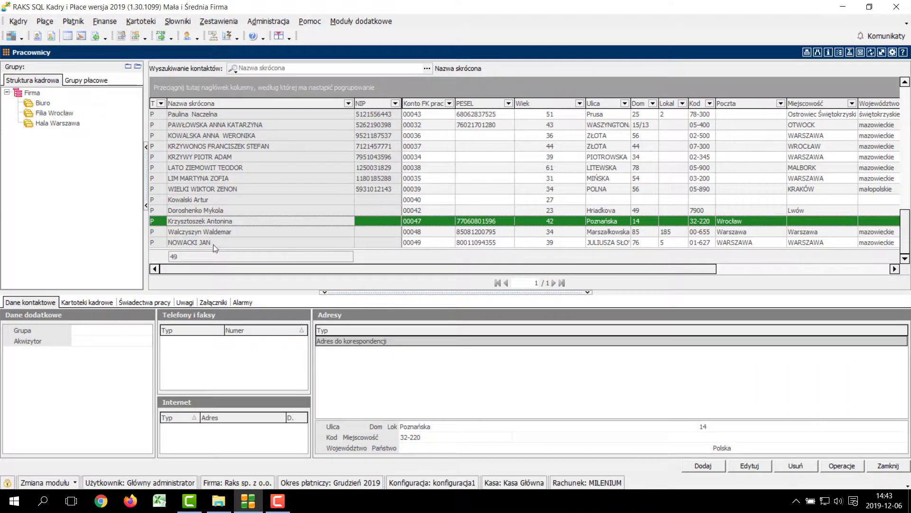
Step: Reopen the last employee's record to check its active alarms, and save the record
{"action": "double_click", "coordinate": [212, 243]}
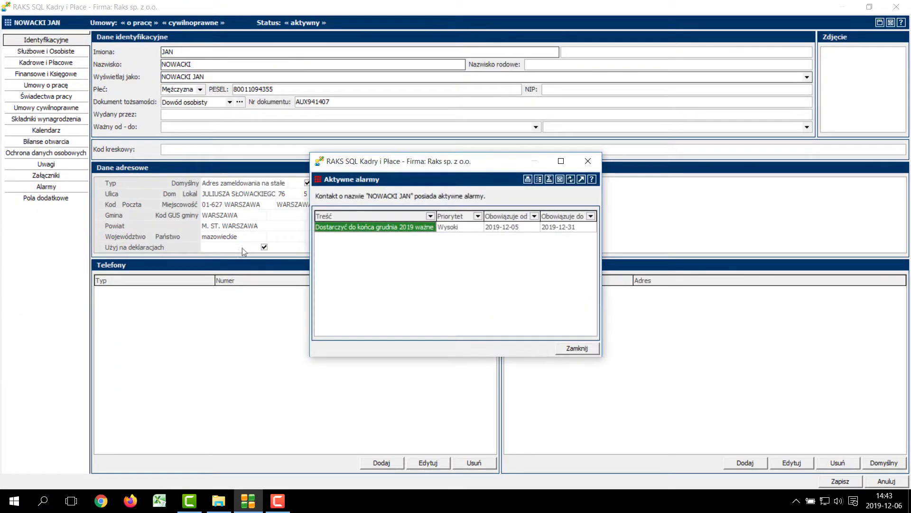
{"action": "left_click", "coordinate": [573, 348]}
{"action": "left_click", "coordinate": [847, 484]}
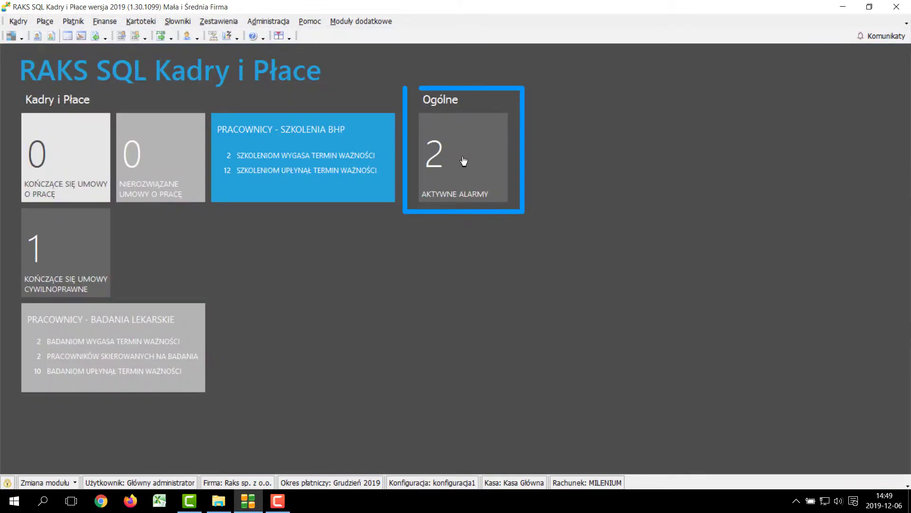
Step: Open the list of active alarms from the dashboard and select the "Przypomnienie" alarm
{"action": "left_click", "coordinate": [466, 163]}
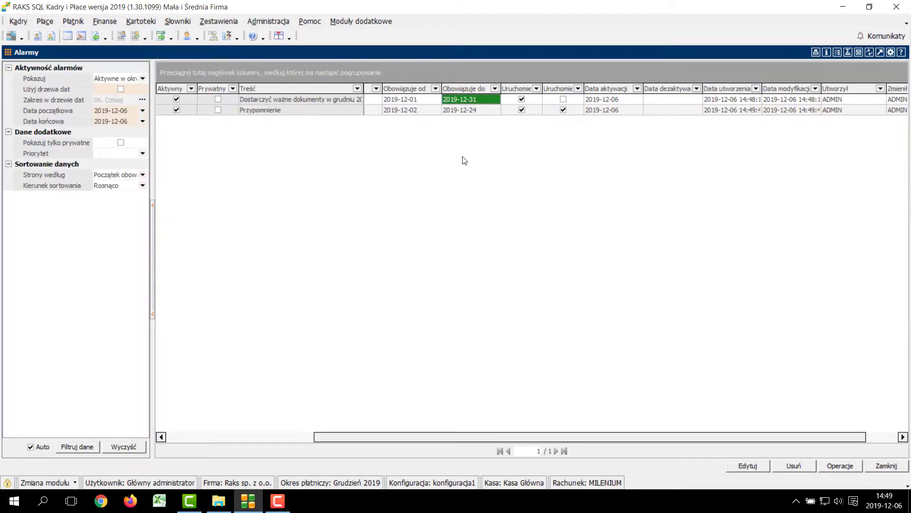
{"action": "left_click", "coordinate": [321, 110]}
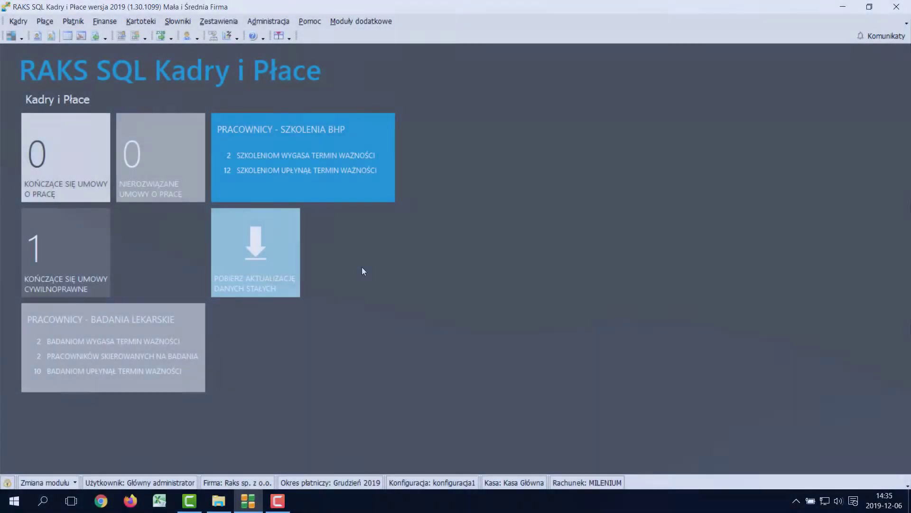
Step: Download the constant data from the Raks server and import the 2019 data with the option Zastępując istniejące, closing the report
{"action": "left_click", "coordinate": [261, 253]}
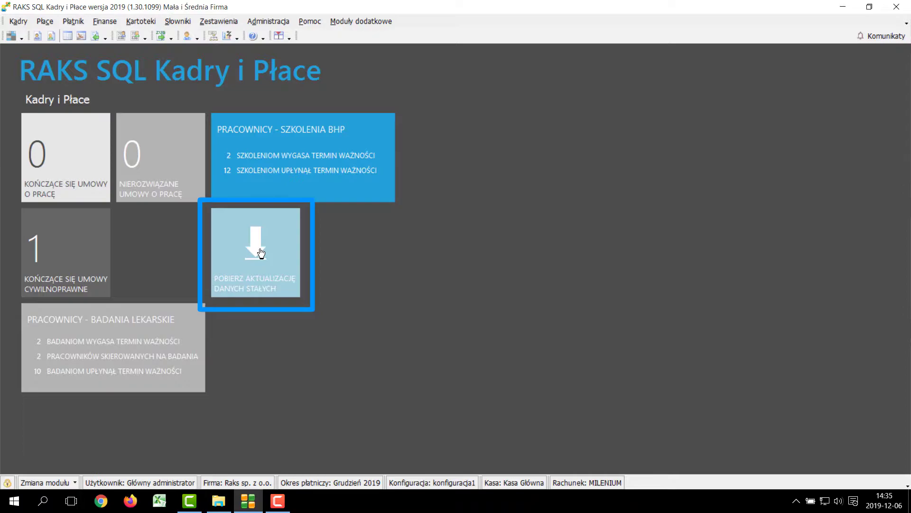
{"action": "left_click", "coordinate": [261, 253]}
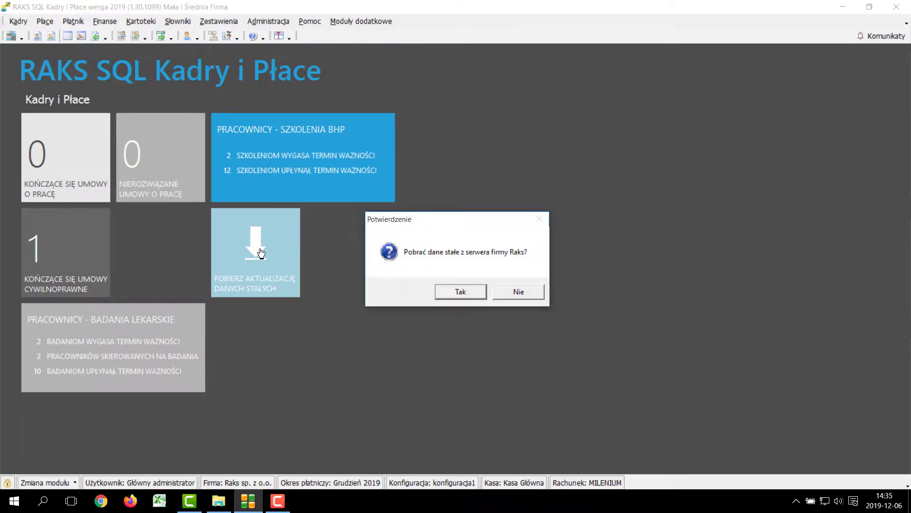
{"action": "left_click", "coordinate": [466, 290]}
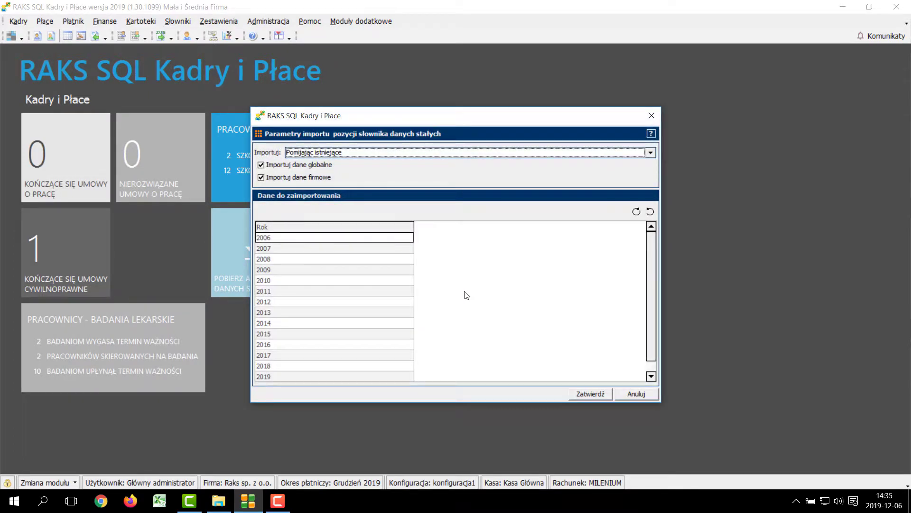
{"action": "left_click_drag", "start_coordinate": [446, 110], "coordinate": [466, 70]}
{"action": "key", "text": "Down"}
{"action": "left_click", "coordinate": [295, 326]}
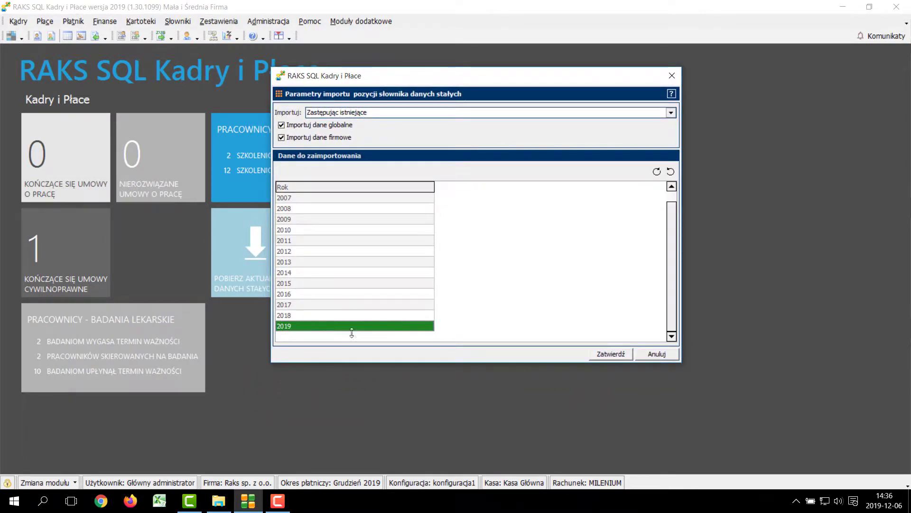
{"action": "left_click", "coordinate": [606, 355]}
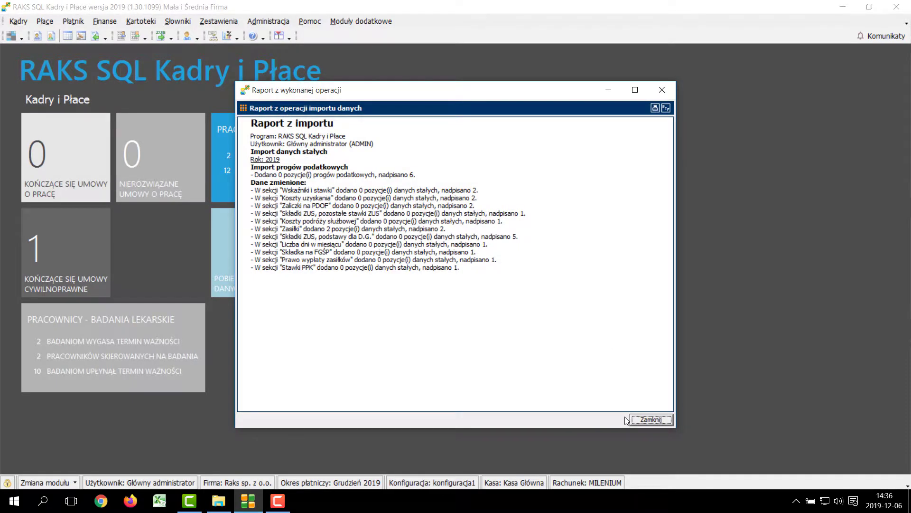
{"action": "left_click", "coordinate": [650, 419]}
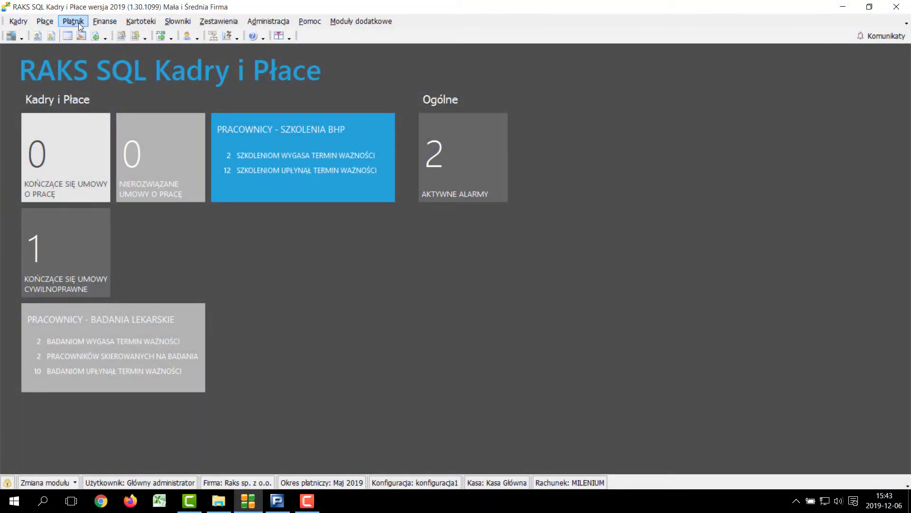
Step: Export the collective ZUS settlement report (RCA, RZA, RSA, DRA, RPA) to "ZUS maj 2019.XML", replacing the existing file
{"action": "left_click", "coordinate": [79, 23]}
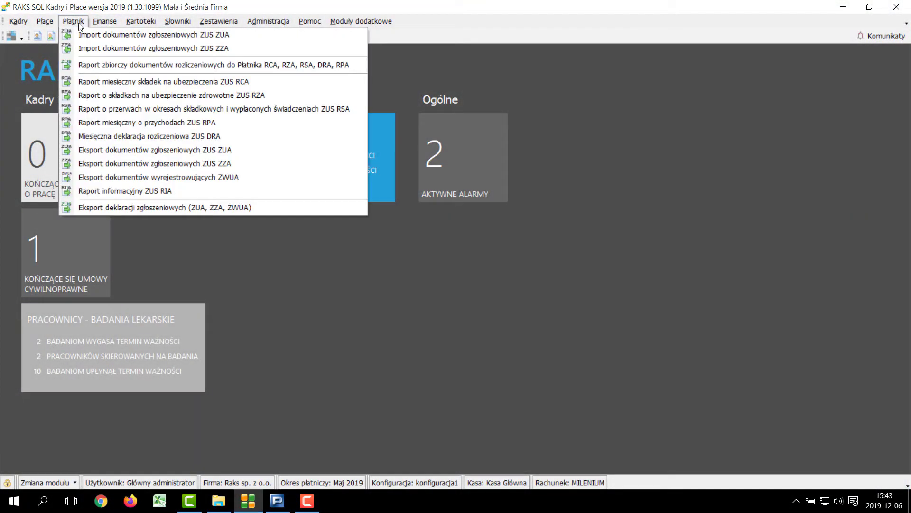
{"action": "left_click", "coordinate": [133, 65]}
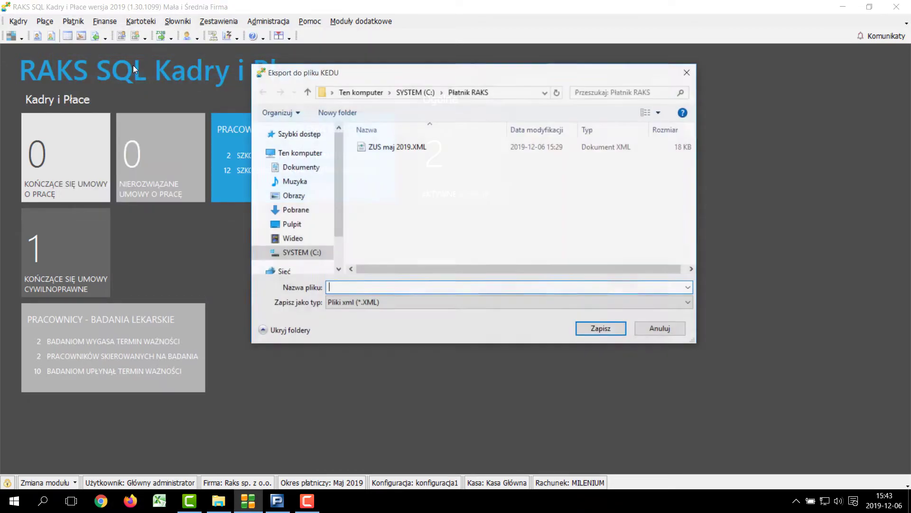
{"action": "left_click", "coordinate": [601, 328]}
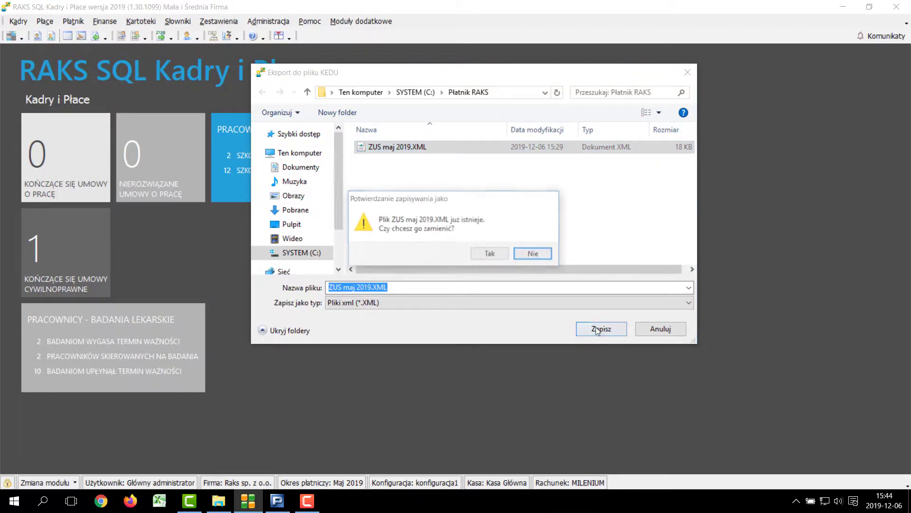
{"action": "left_click", "coordinate": [493, 259]}
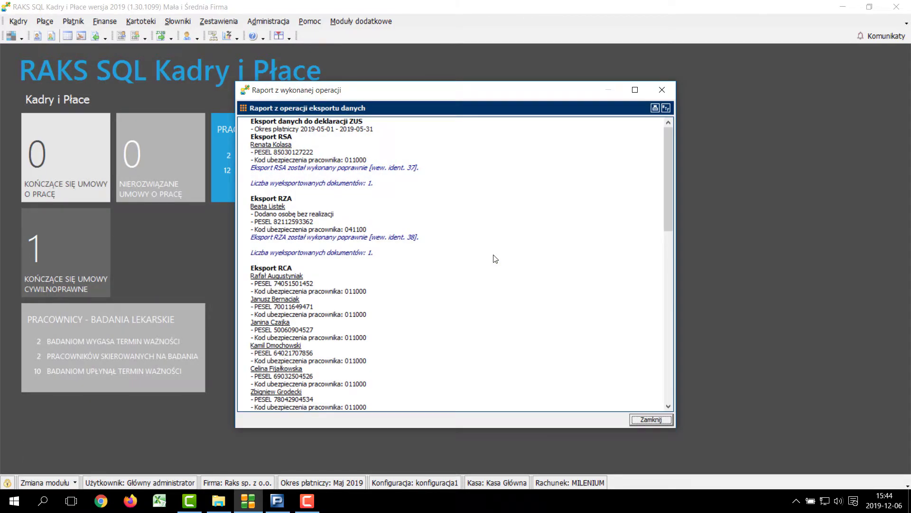
Step: Review the RZA, RCA, RPA and DRA sections of the export report through to its summary, and close it
{"action": "left_click_drag", "start_coordinate": [251, 198], "coordinate": [313, 220]}
{"action": "scroll", "coordinate": [313, 220], "scroll_direction": "down", "scroll_amount": 6}
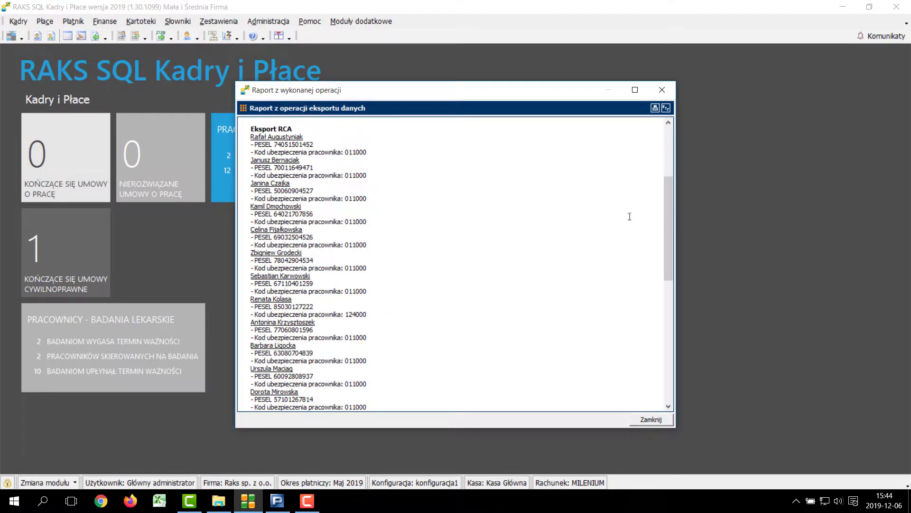
{"action": "left_click_drag", "start_coordinate": [667, 215], "coordinate": [655, 351]}
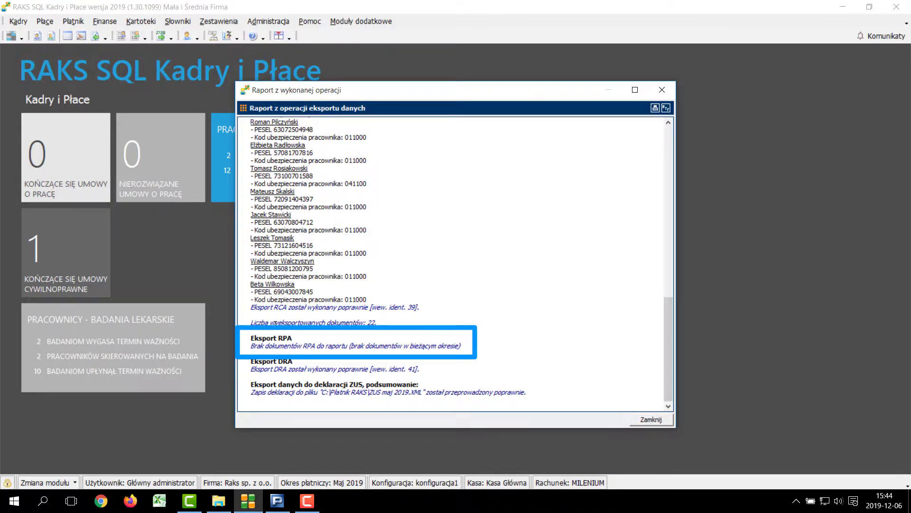
{"action": "left_click", "coordinate": [640, 420]}
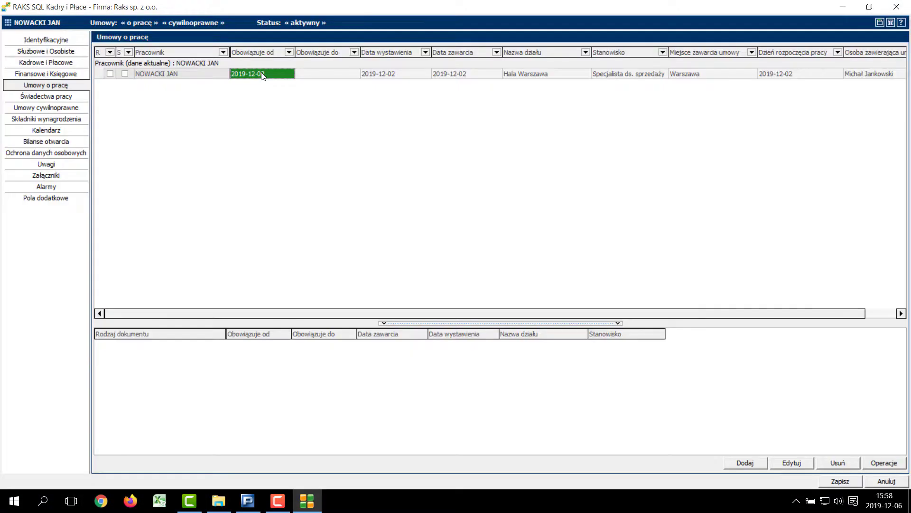
Step: Open the employee's employment contract valid from 2019-12-02 and examine its insurance title code
{"action": "double_click", "coordinate": [266, 75]}
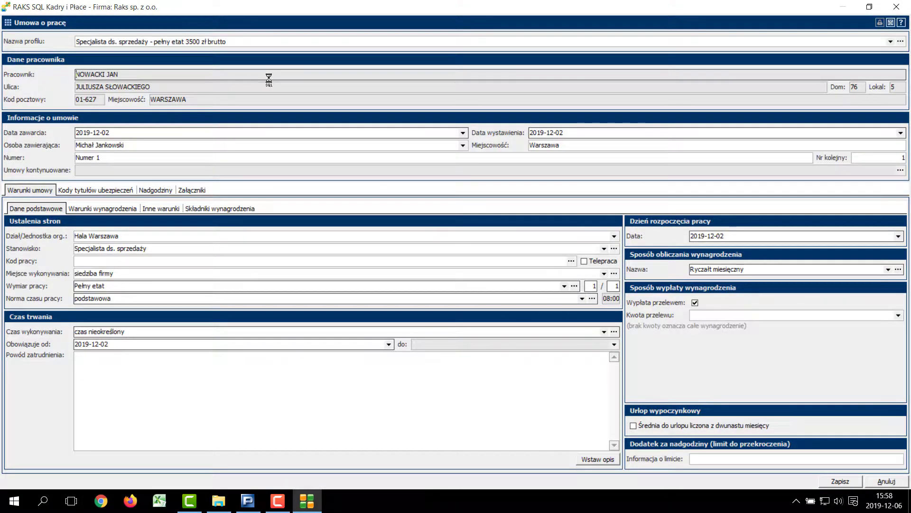
{"action": "left_click", "coordinate": [104, 191]}
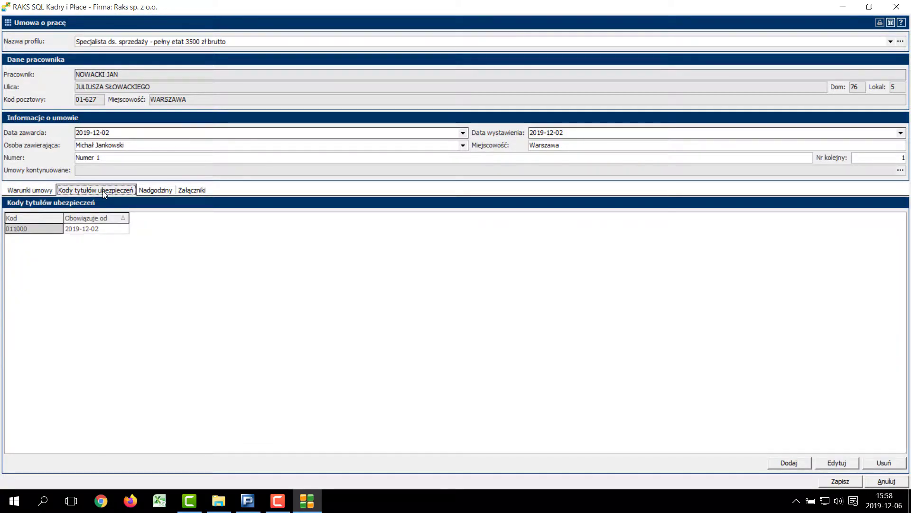
{"action": "left_click", "coordinate": [84, 230]}
{"action": "left_click", "coordinate": [84, 230]}
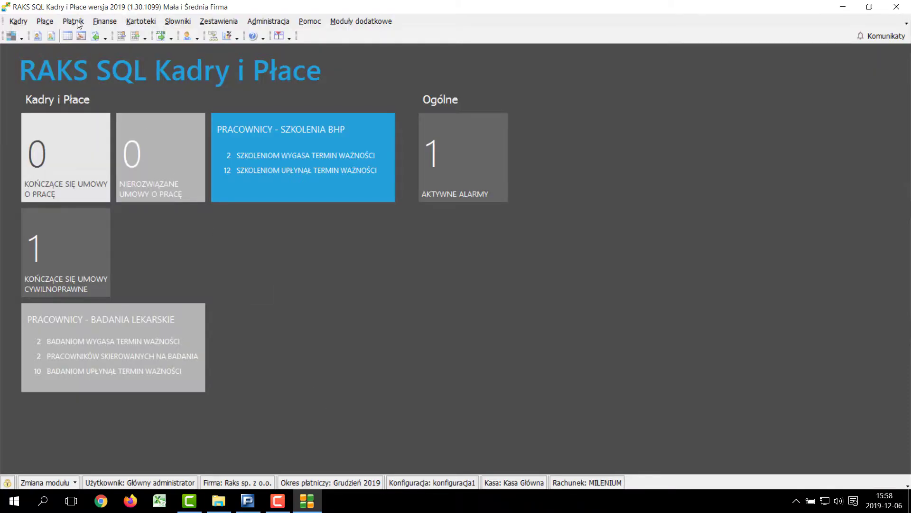
Step: Export the ZUS ZUA registration documents to the XML file "ZUA grudzień 2019" and close the export report
{"action": "left_click", "coordinate": [77, 22]}
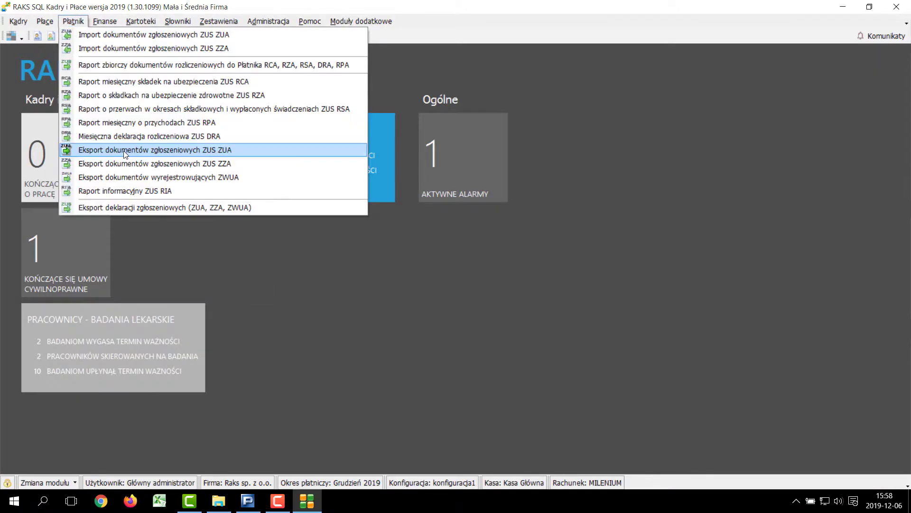
{"action": "left_click", "coordinate": [125, 153]}
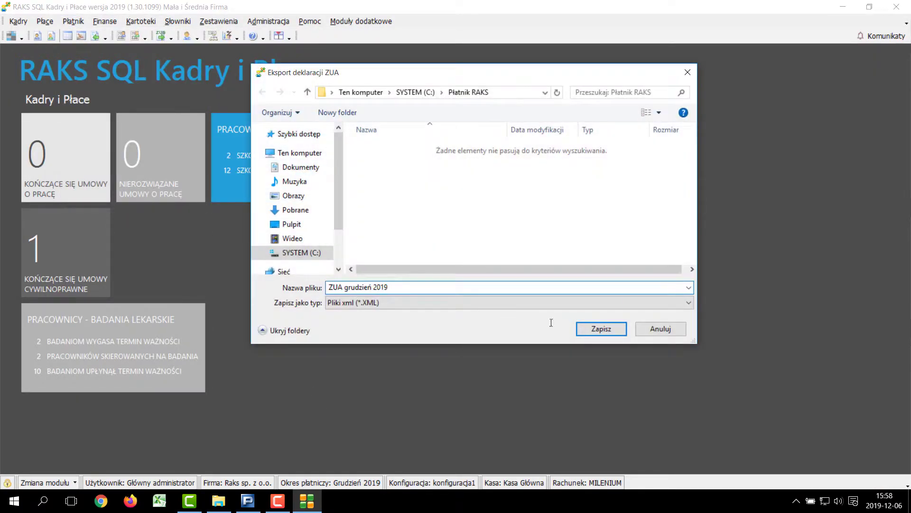
{"action": "left_click", "coordinate": [594, 330]}
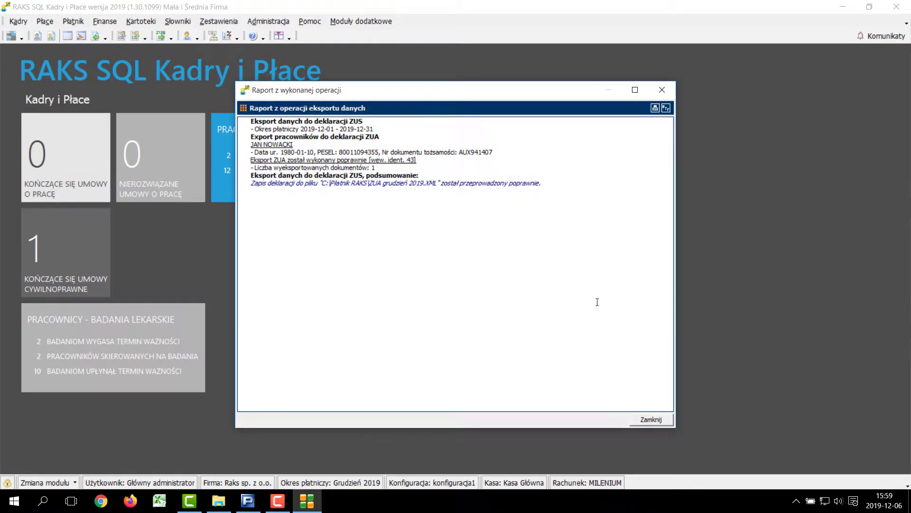
{"action": "left_click", "coordinate": [648, 422]}
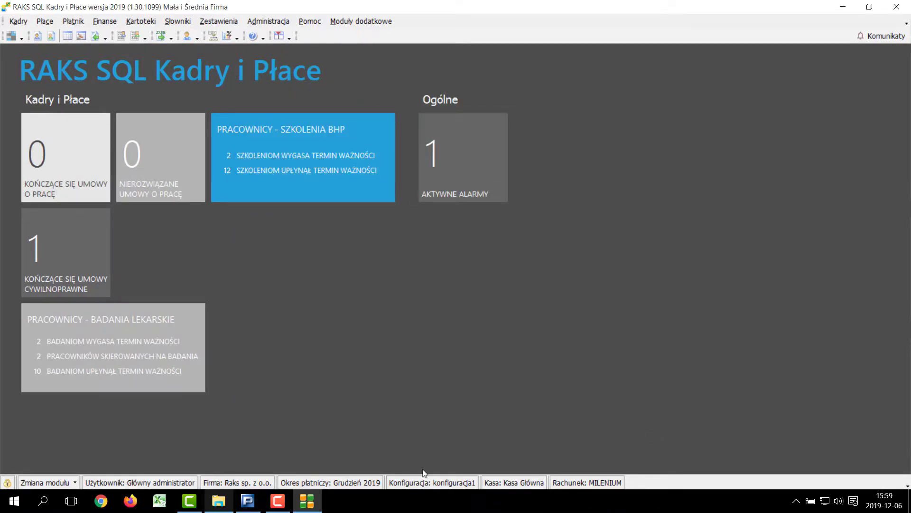
Step: Switch to Płatnik, import the exported documents and open the imported ZUS ZUA form for viewing
{"action": "left_click", "coordinate": [249, 506]}
{"action": "left_click", "coordinate": [151, 24]}
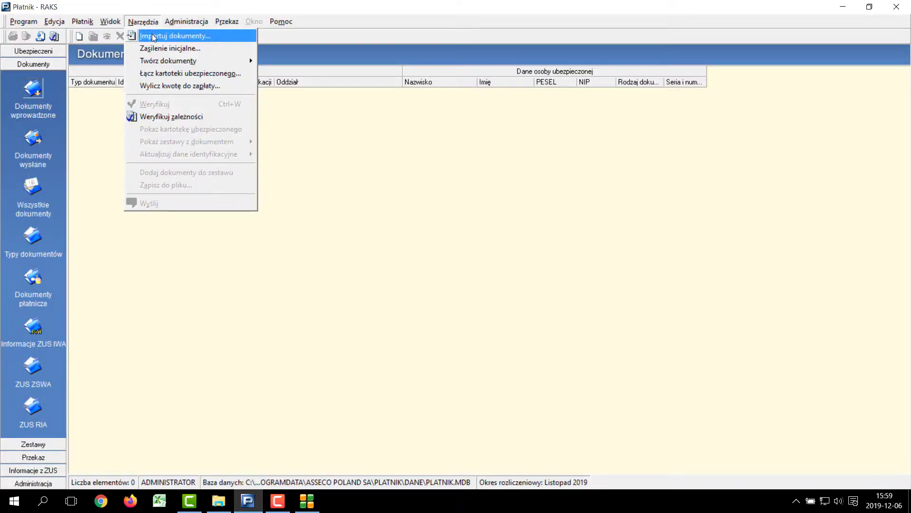
{"action": "left_click", "coordinate": [152, 36]}
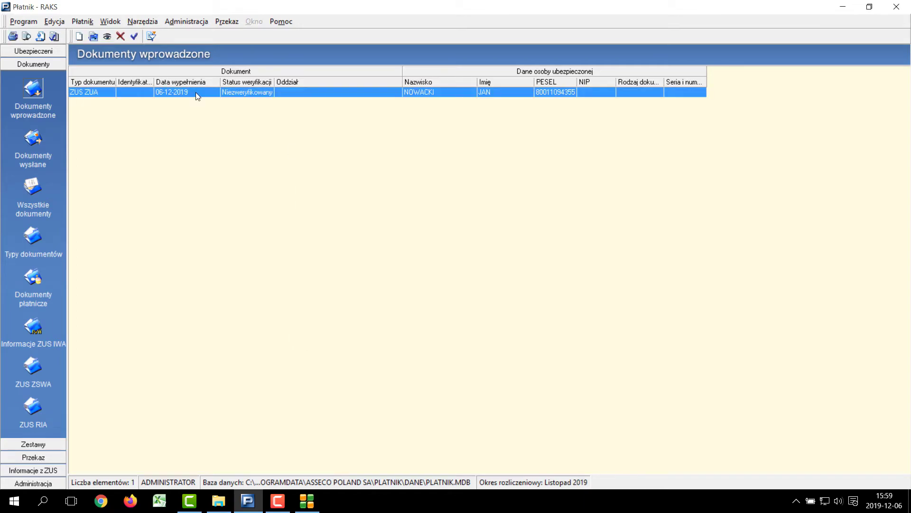
{"action": "double_click", "coordinate": [196, 92]}
{"action": "left_click_drag", "start_coordinate": [413, 329], "coordinate": [342, 326]}
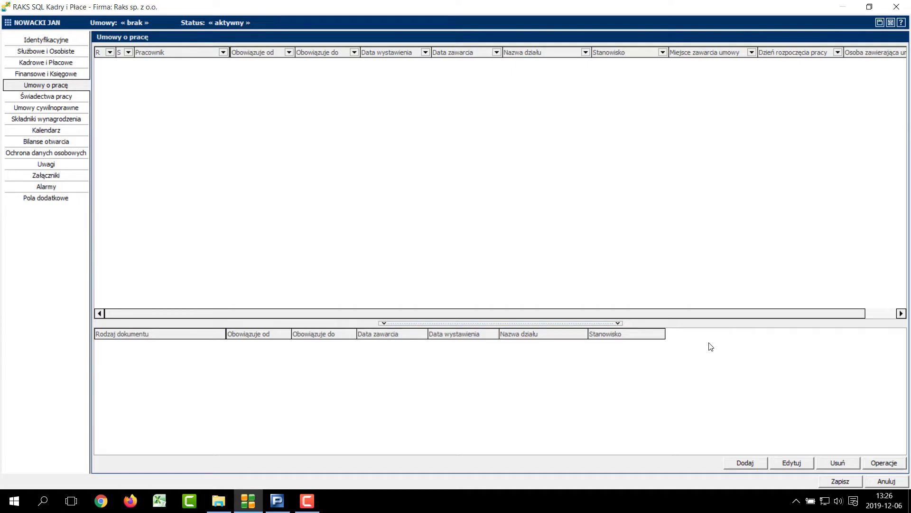
Step: Add an employment contract for the employee and apply the profile "Specjalista ds. sprzedaży - pełny etat 3500 zł brutto"
{"action": "left_click", "coordinate": [733, 464]}
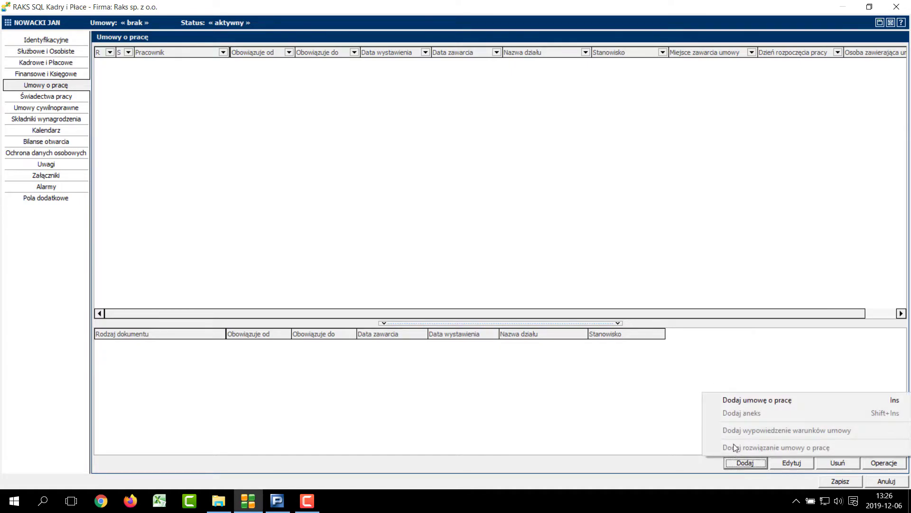
{"action": "left_click", "coordinate": [736, 400]}
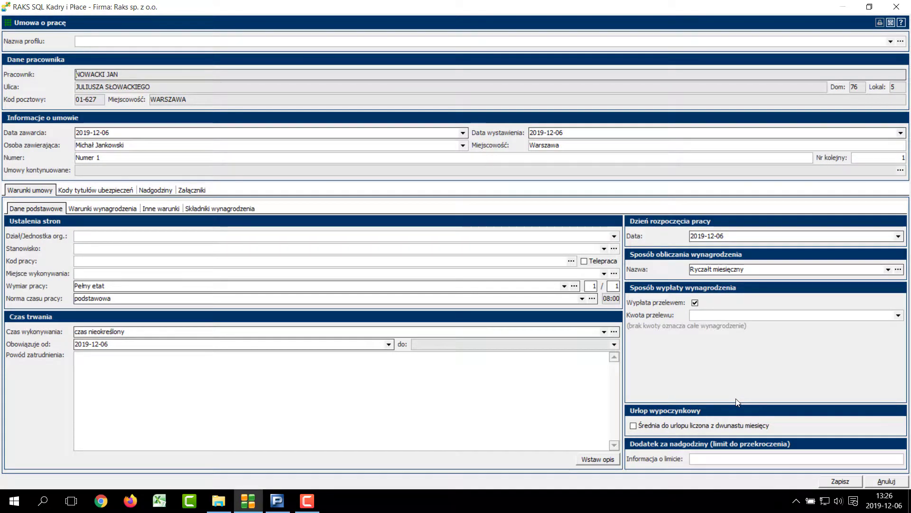
{"action": "left_click", "coordinate": [88, 261]}
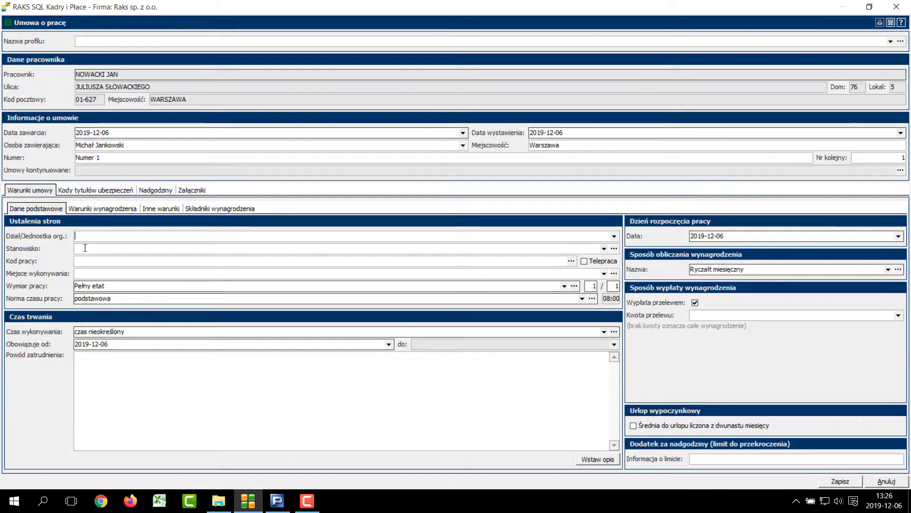
{"action": "left_click", "coordinate": [567, 41]}
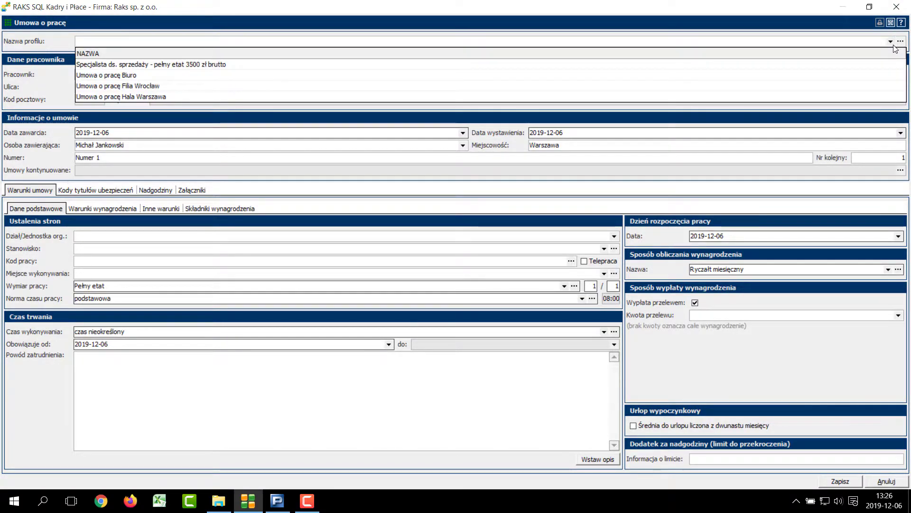
{"action": "left_click", "coordinate": [189, 65]}
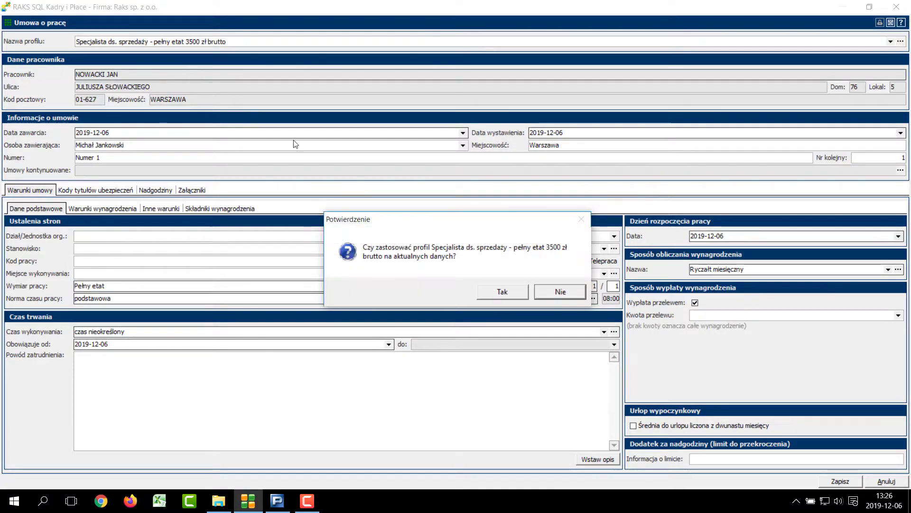
{"action": "left_click", "coordinate": [500, 289]}
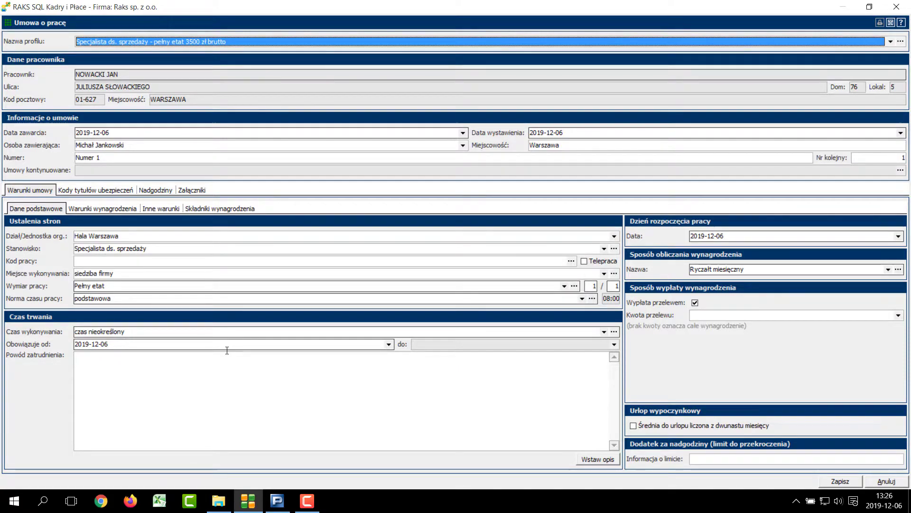
Step: Set the contract's conclusion date and issue date to 2019-12-01
{"action": "left_click", "coordinate": [159, 132]}
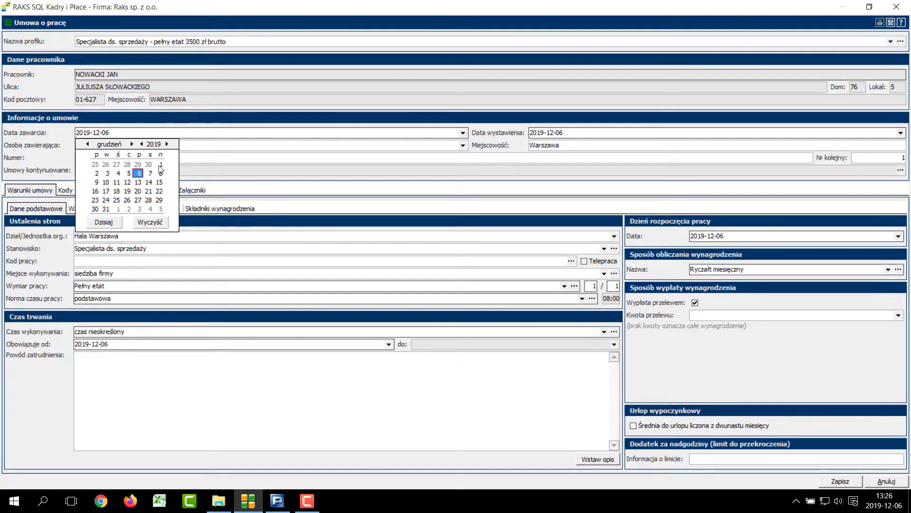
{"action": "left_click", "coordinate": [161, 164]}
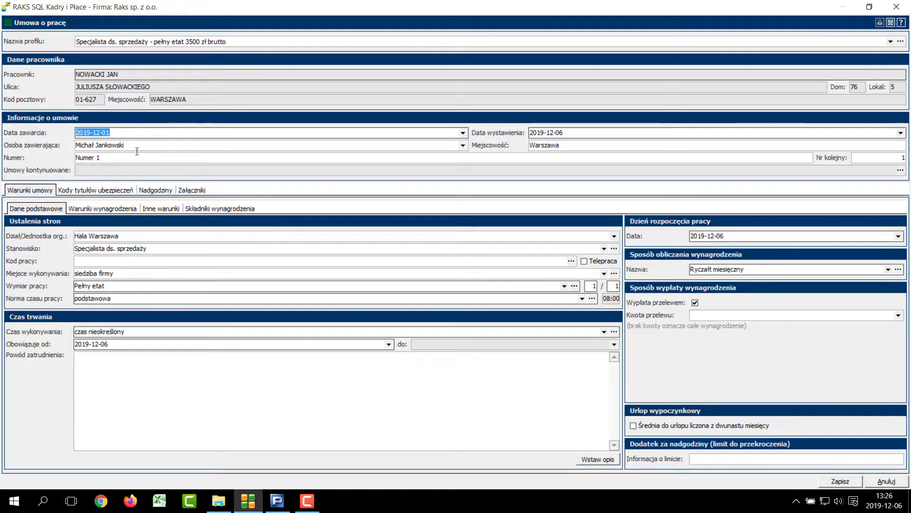
{"action": "left_click", "coordinate": [547, 133]}
{"action": "left_click", "coordinate": [206, 265]}
Step: Check the contract's remuneration terms, salary components and insurance title codes
{"action": "left_click", "coordinate": [118, 211]}
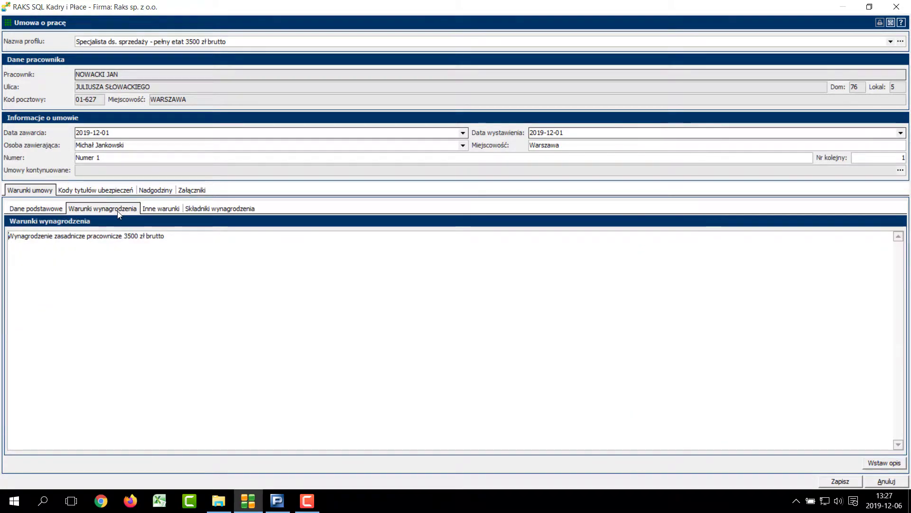
{"action": "left_click", "coordinate": [212, 209]}
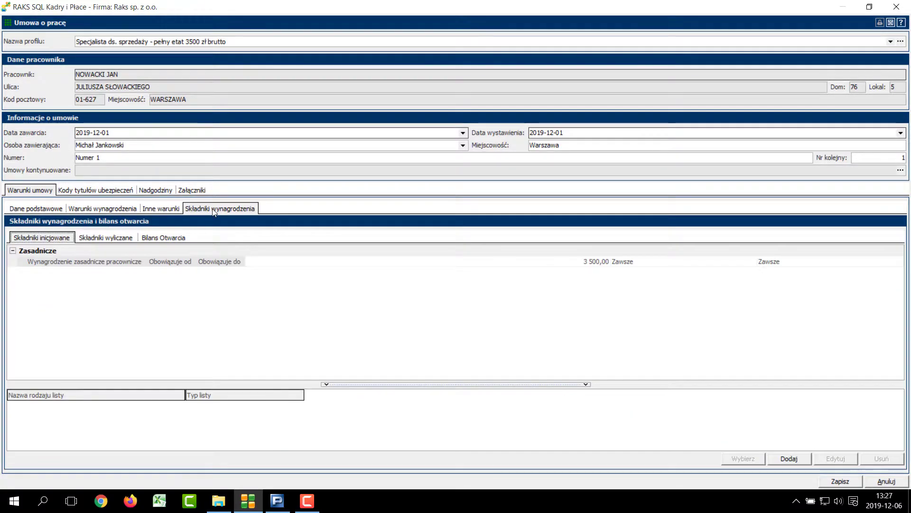
{"action": "left_click", "coordinate": [96, 190]}
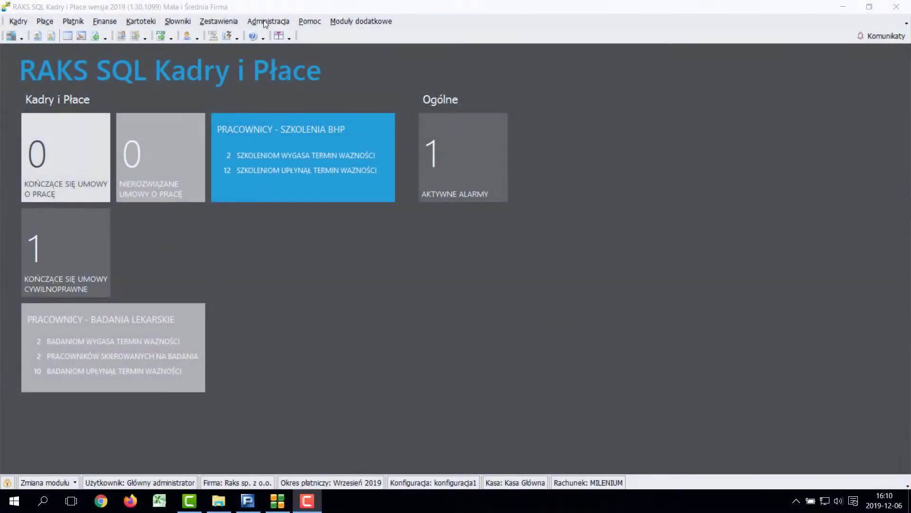
Step: Generate the employee's certificate of employment and earnings using the template "szablon dla umowy o pracę"
{"action": "left_click", "coordinate": [218, 21]}
{"action": "mouse_move", "coordinate": [235, 35]}
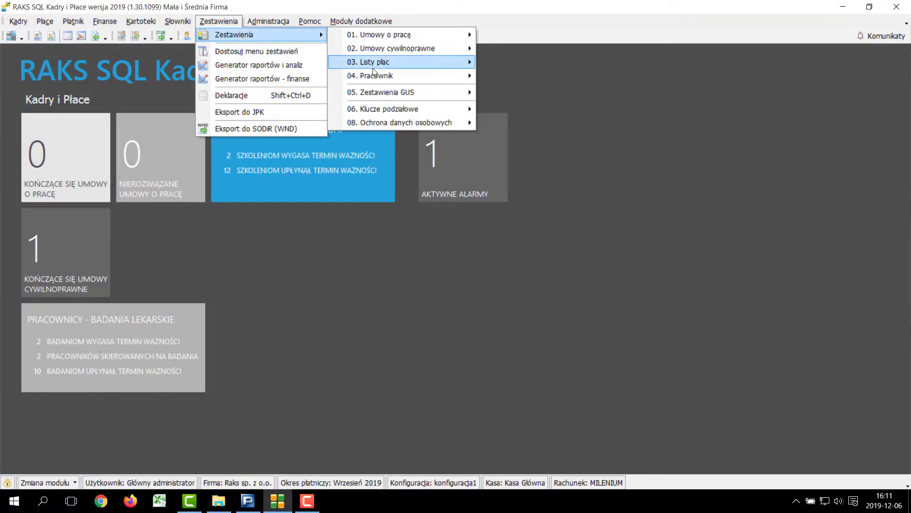
{"action": "mouse_move", "coordinate": [374, 72]}
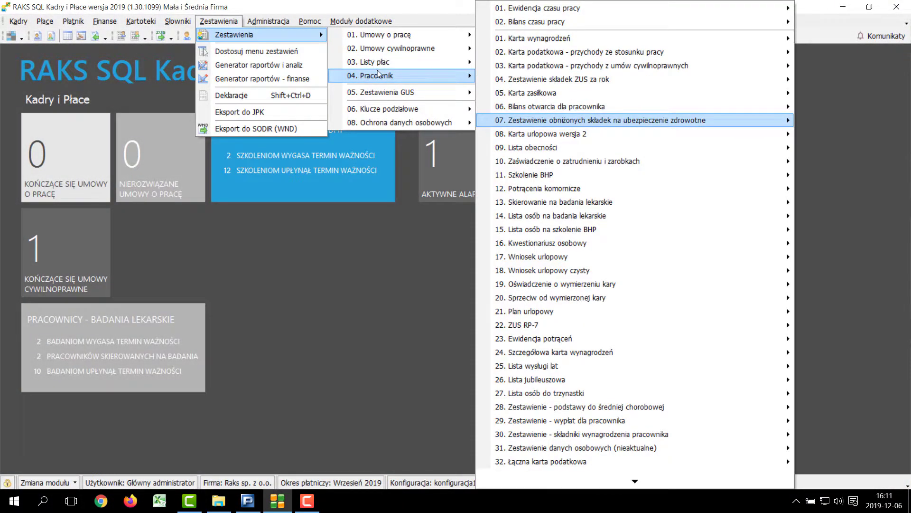
{"action": "mouse_move", "coordinate": [599, 163]}
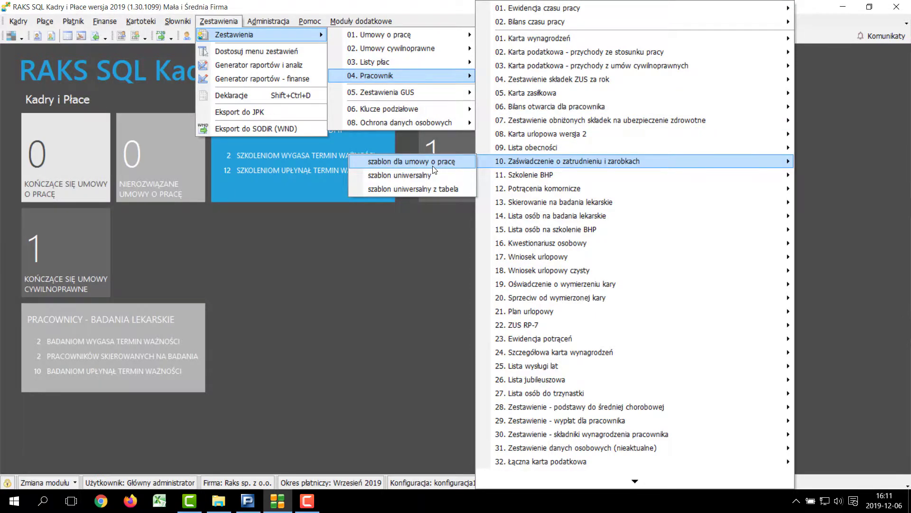
{"action": "left_click", "coordinate": [433, 162]}
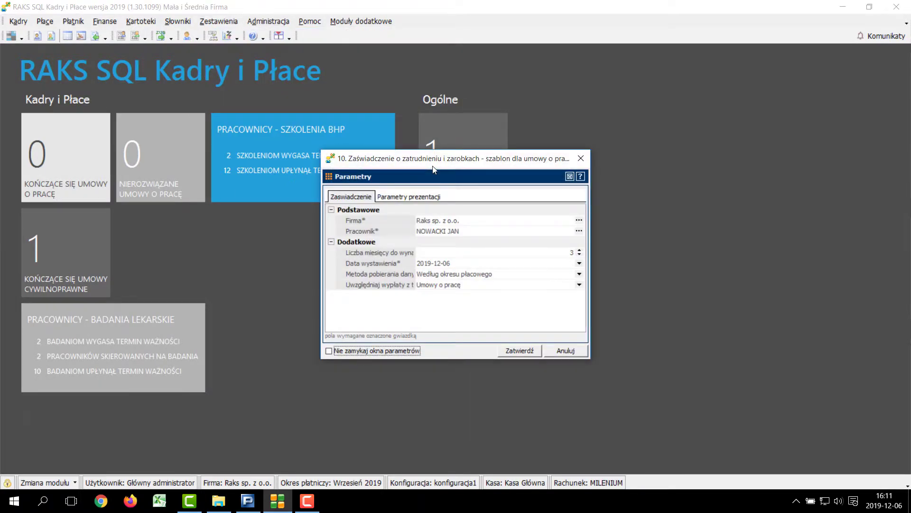
{"action": "left_click", "coordinate": [477, 232]}
{"action": "left_click", "coordinate": [536, 285]}
{"action": "left_click", "coordinate": [519, 351]}
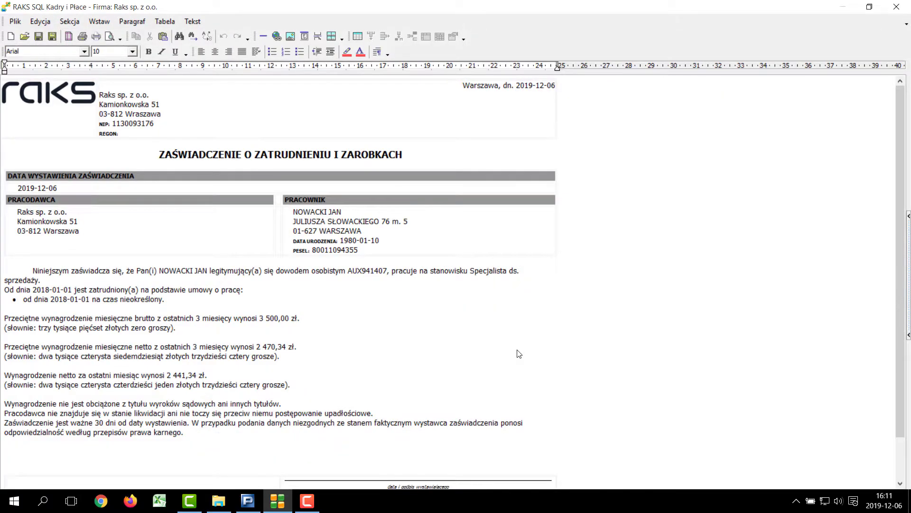
Step: Delete the paragraphs below the employment period from the certificate and shorten its title to "ZAŚWIADCZENIE O ZATRUDNIENIU"
{"action": "left_click_drag", "start_coordinate": [186, 436], "coordinate": [6, 312]}
{"action": "key", "text": "Delete"}
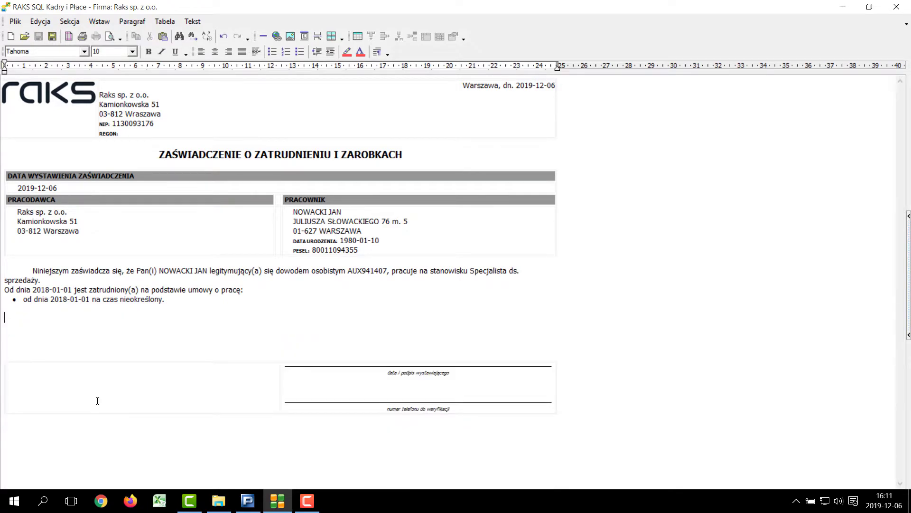
{"action": "key", "text": "BackSpace"}
{"action": "key", "text": "BackSpace"}
{"action": "key", "text": "BackSpace"}
{"action": "key", "text": "BackSpace"}
{"action": "key", "text": "BackSpace"}
{"action": "key", "text": "BackSpace"}
{"action": "key", "text": "BackSpace"}
{"action": "key", "text": "BackSpace"}
{"action": "key", "text": "BackSpace"}
{"action": "key", "text": "BackSpace"}
{"action": "key", "text": "BackSpace"}
{"action": "key", "text": "BackSpace"}
{"action": "key", "text": "BackSpace"}
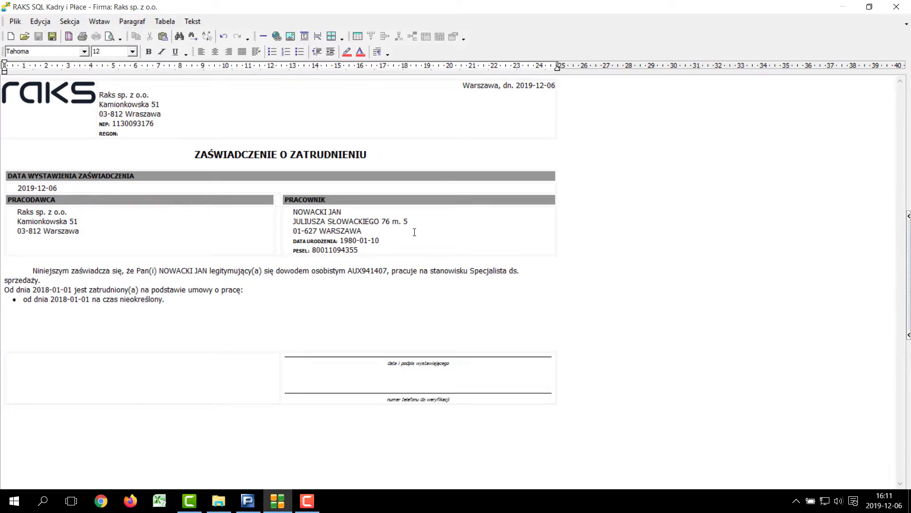
{"action": "left_click", "coordinate": [15, 21]}
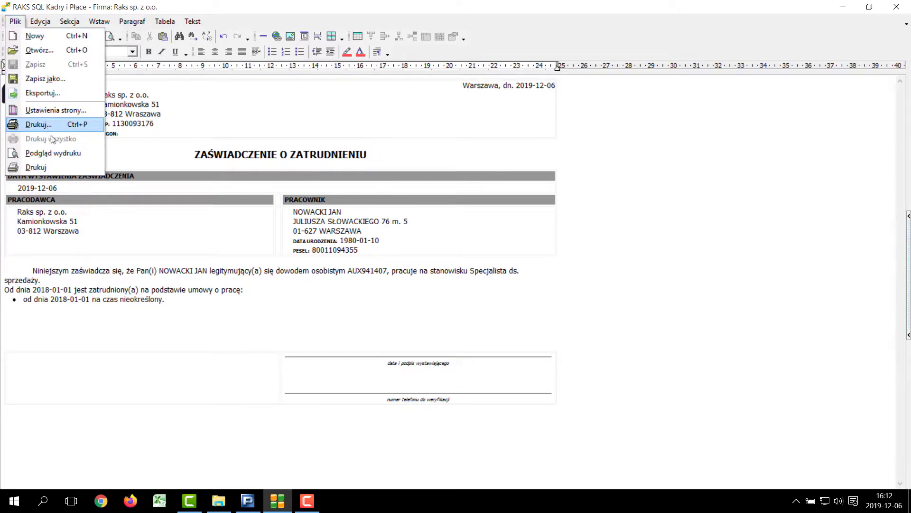
{"action": "left_click", "coordinate": [147, 311]}
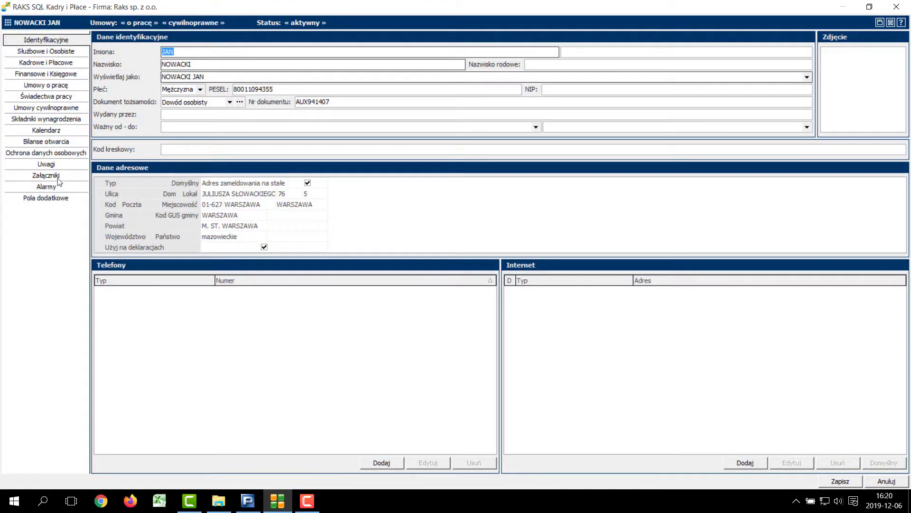
Step: Start adding an attachment to the employee's record and import the file "DOKUMENT POTWIERDZAJĄCY UKOŃCZENIE KURSU.pdf" into the database location
{"action": "left_click", "coordinate": [57, 177]}
{"action": "left_click", "coordinate": [791, 463]}
{"action": "right_click", "coordinate": [380, 244]}
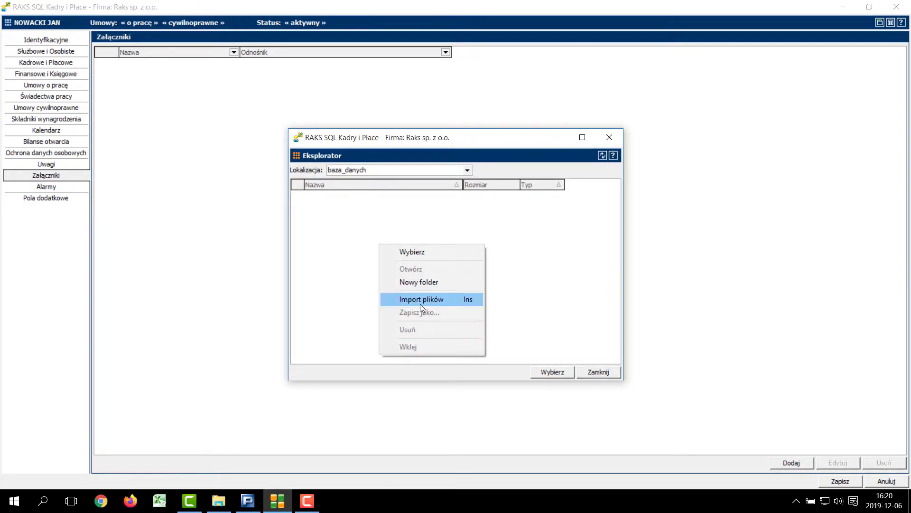
{"action": "left_click", "coordinate": [420, 299]}
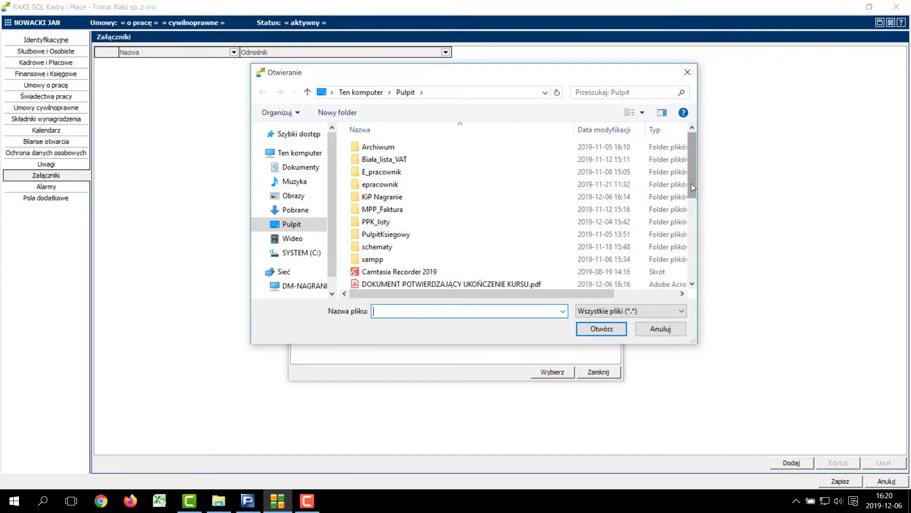
{"action": "scroll", "coordinate": [690, 183], "scroll_direction": "down", "scroll_amount": 2}
{"action": "left_click", "coordinate": [477, 232]}
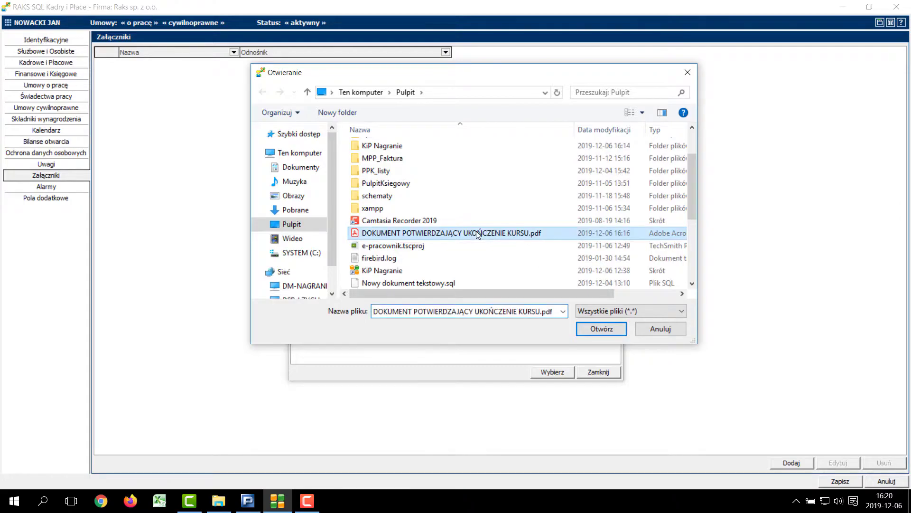
{"action": "left_click", "coordinate": [602, 328]}
Step: Attach the imported course document to the employee with the description "Ukończenie szkolenia 2019" and open the attachment
{"action": "left_click", "coordinate": [378, 199]}
{"action": "left_click", "coordinate": [552, 372]}
{"action": "type", "text": "Ukończenie szkolenia 2019"}
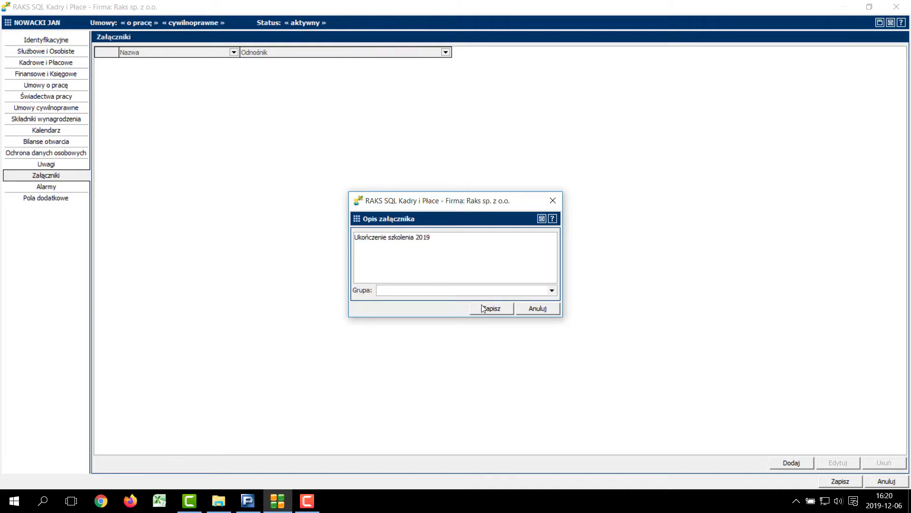
{"action": "left_click", "coordinate": [483, 309]}
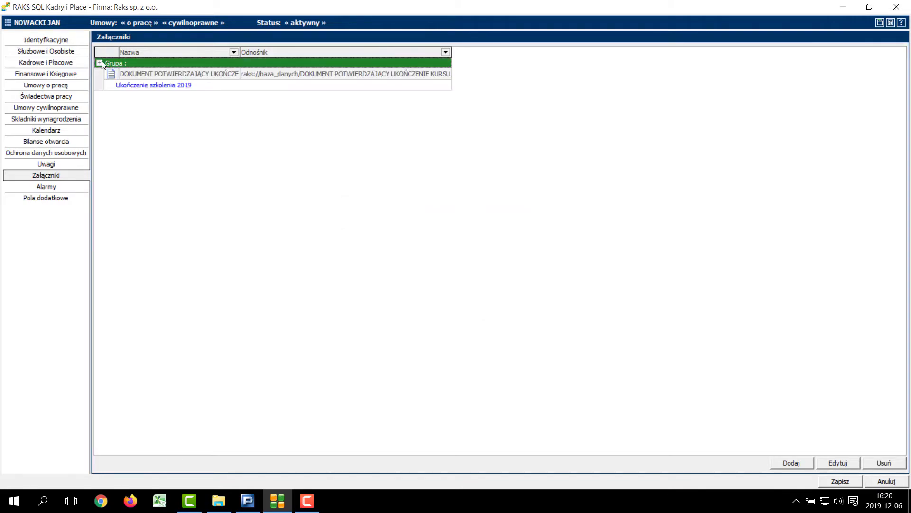
{"action": "double_click", "coordinate": [200, 76]}
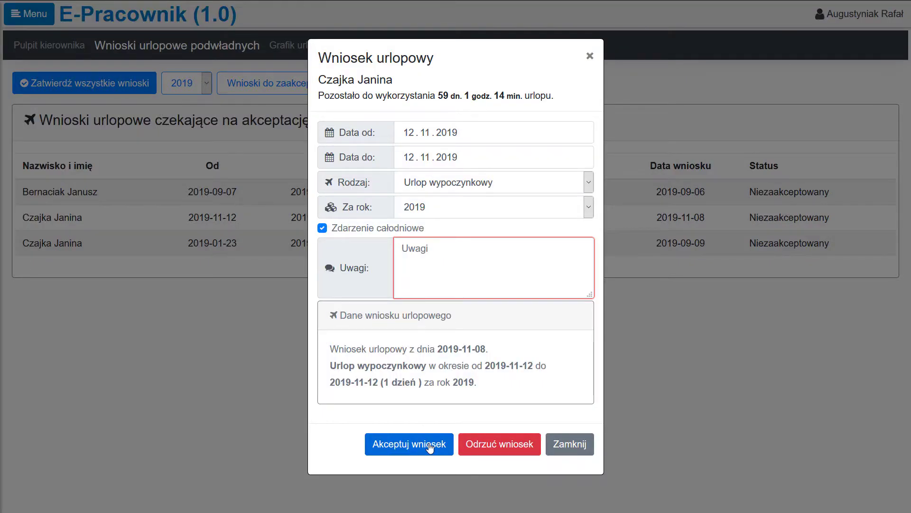
Step: In E-Pracownik, accept the subordinate's full-day leave request for 2019-11-12 and open the subordinates' leave schedule
{"action": "left_click", "coordinate": [430, 446]}
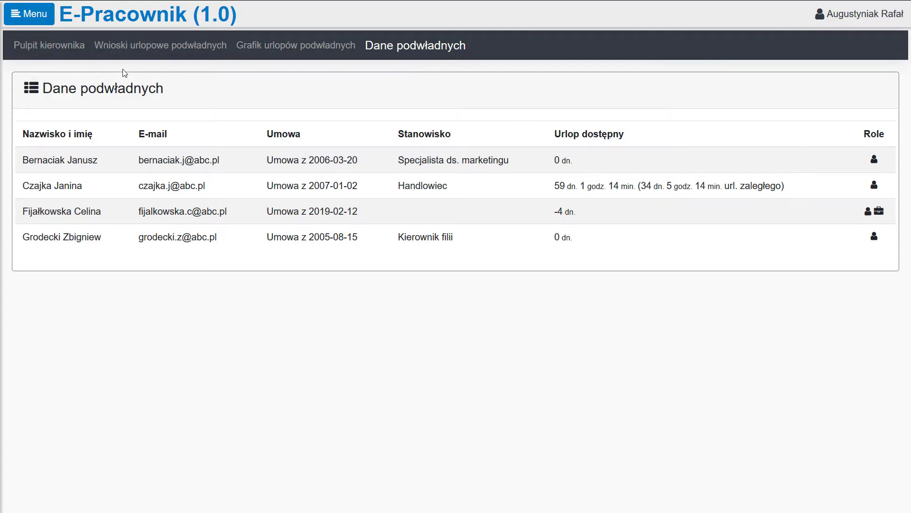
{"action": "left_click", "coordinate": [334, 50]}
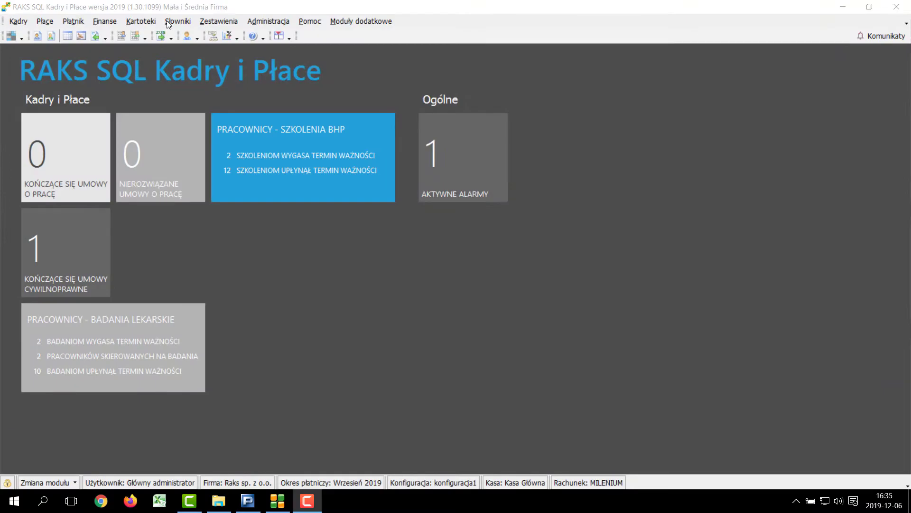
Step: Open the calendar patterns in RAKS SQL and review the time, day and period patterns
{"action": "left_click", "coordinate": [169, 22]}
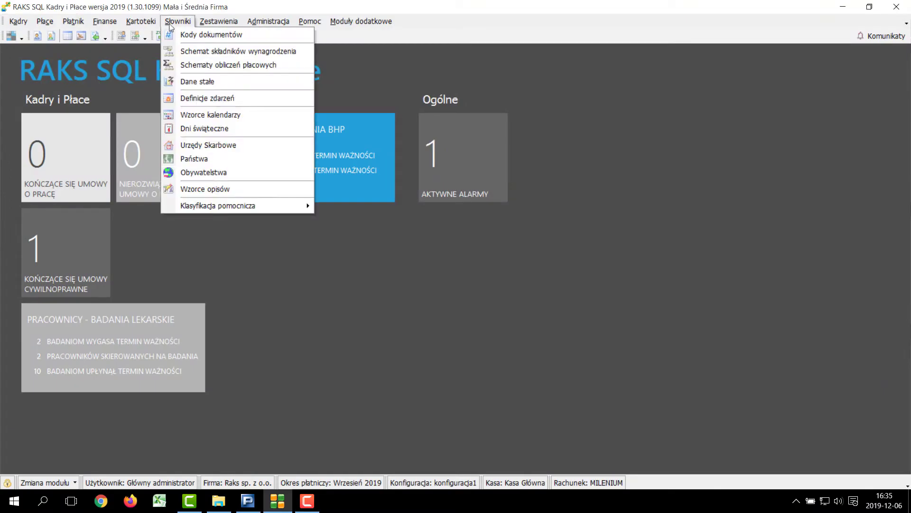
{"action": "left_click", "coordinate": [212, 116]}
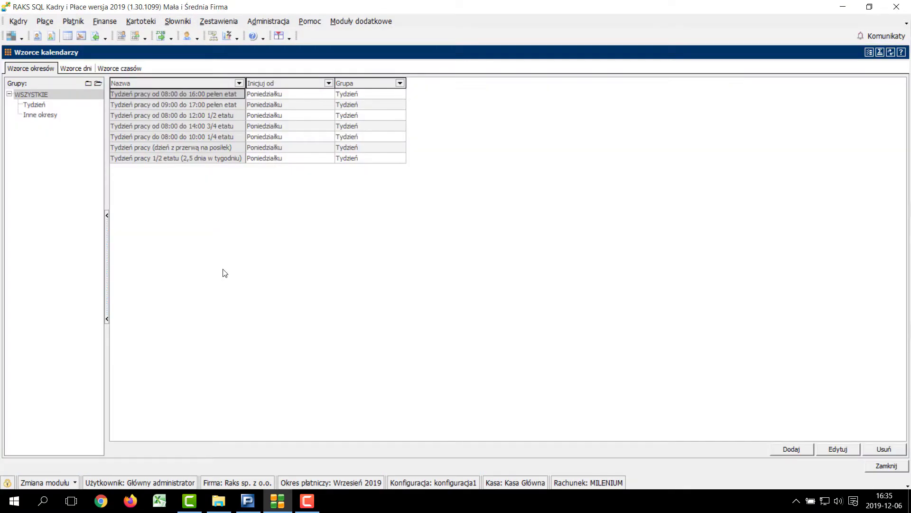
{"action": "left_click", "coordinate": [128, 69]}
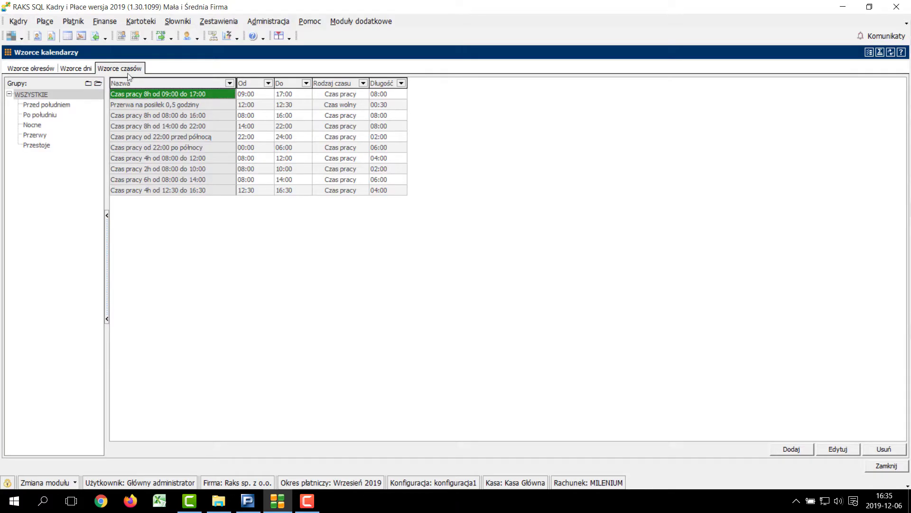
{"action": "left_click", "coordinate": [76, 69]}
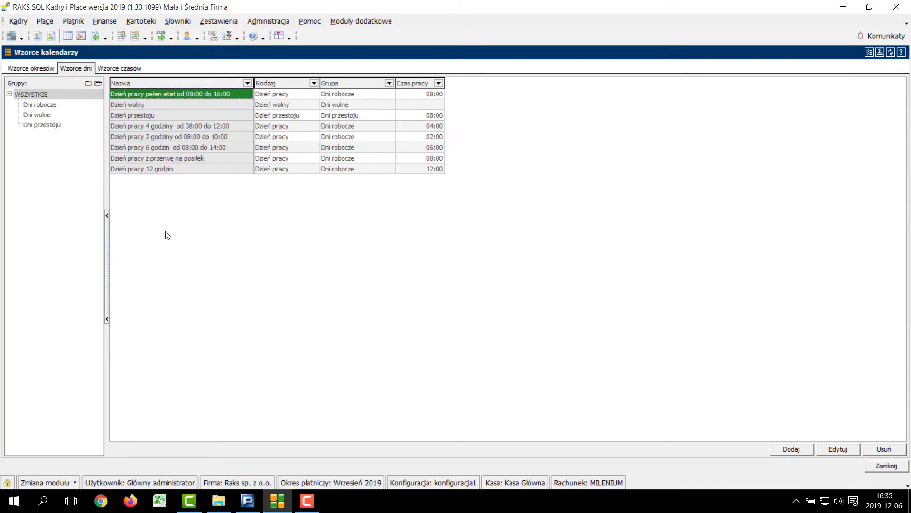
{"action": "left_click", "coordinate": [35, 70]}
Step: Examine the days that make up the period pattern "Tydzień pracy od 08:00 do 12:00 1/2 etatu"
{"action": "left_click", "coordinate": [215, 115]}
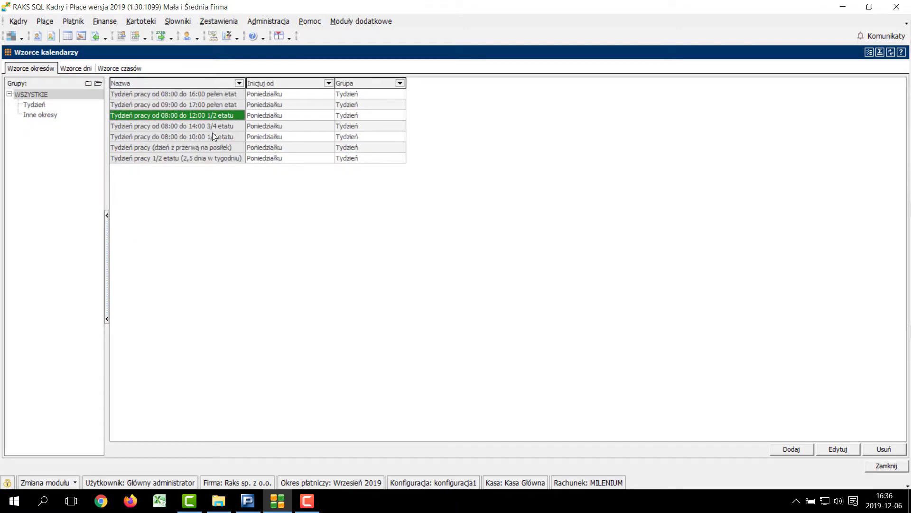
{"action": "double_click", "coordinate": [215, 116]}
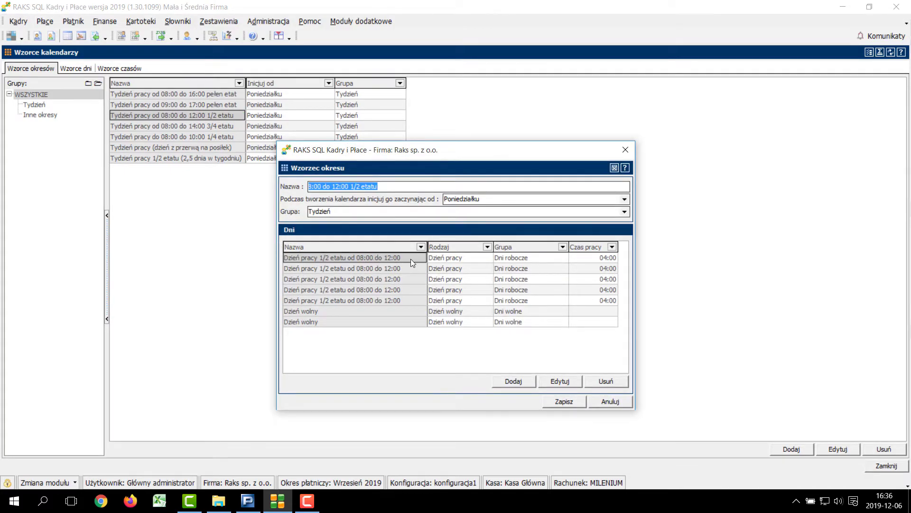
{"action": "left_click_drag", "start_coordinate": [411, 258], "coordinate": [413, 300]}
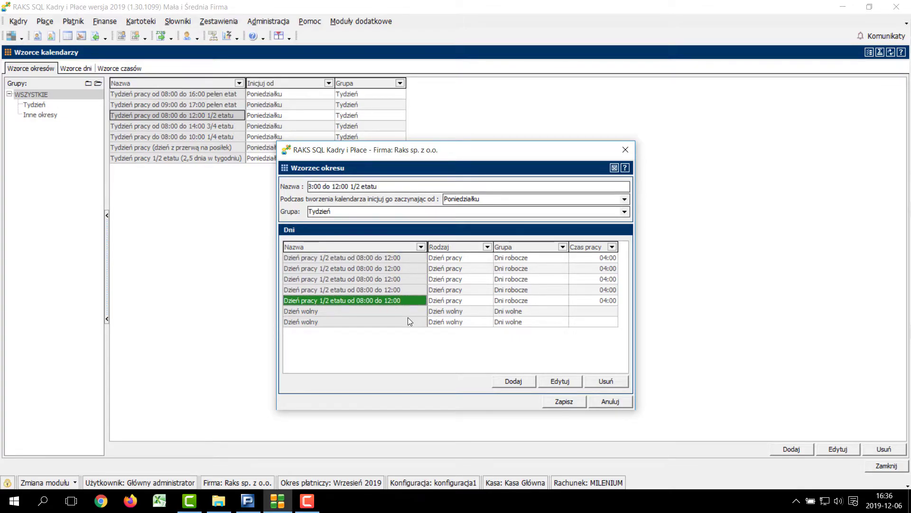
{"action": "left_click", "coordinate": [610, 402]}
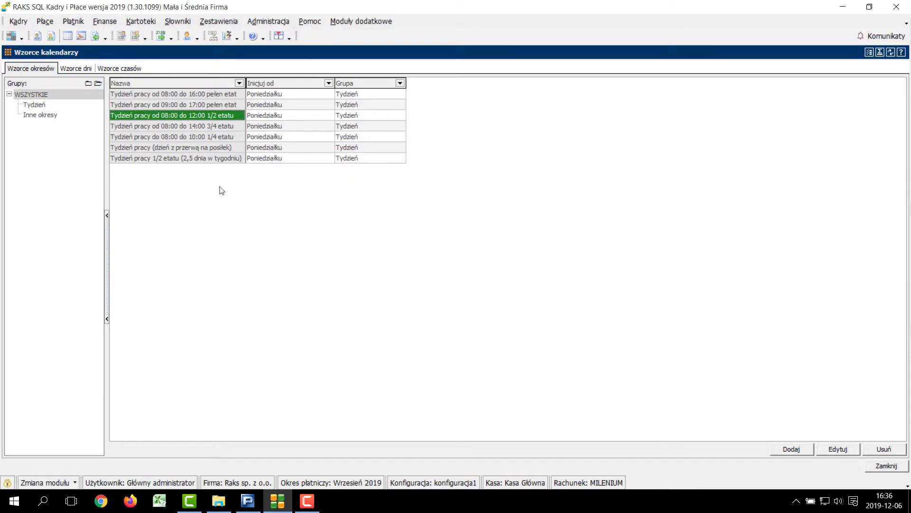
Step: Examine the working and free days in the period pattern "Tydzień pracy 1/2 etatu (2,5 dnia w tygodniu)"
{"action": "left_click", "coordinate": [174, 161]}
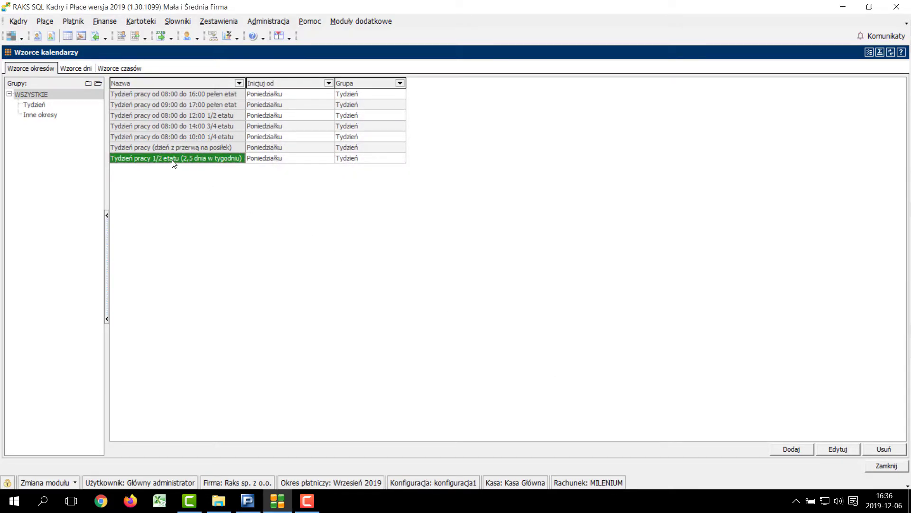
{"action": "double_click", "coordinate": [174, 161]}
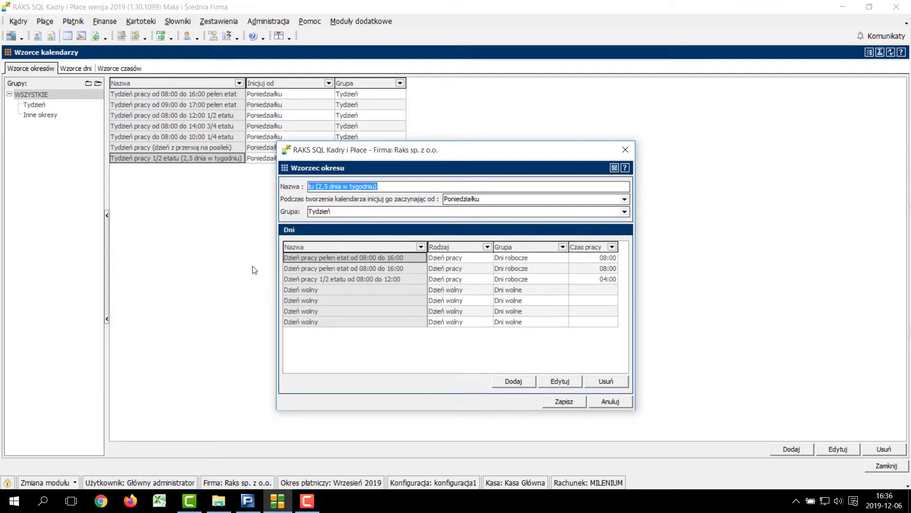
{"action": "left_click", "coordinate": [352, 258]}
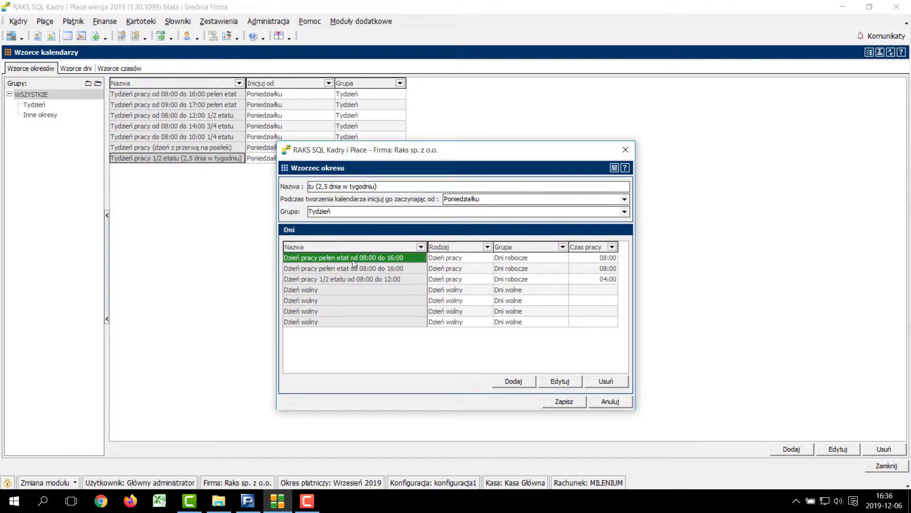
{"action": "left_click", "coordinate": [386, 321]}
{"action": "left_click", "coordinate": [565, 401]}
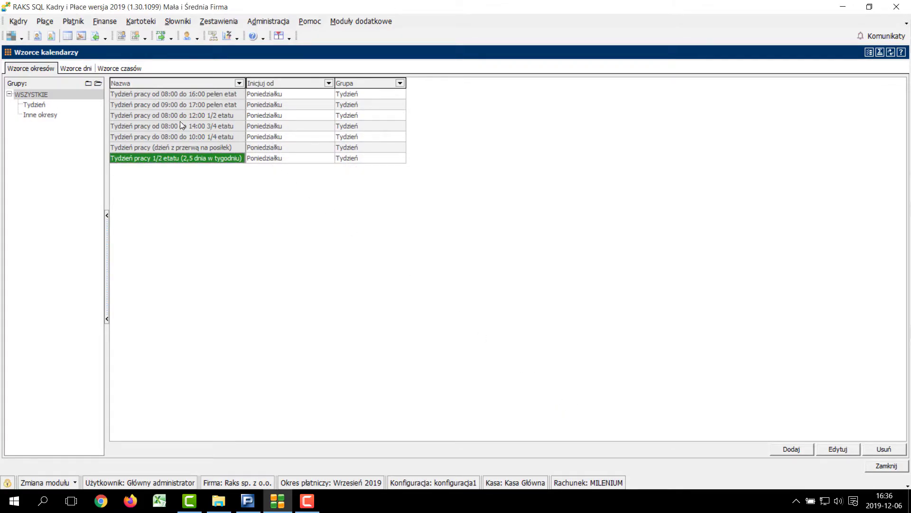
Step: Open the calendar definitions and review the company's template calendars for 2019
{"action": "left_click", "coordinate": [19, 21]}
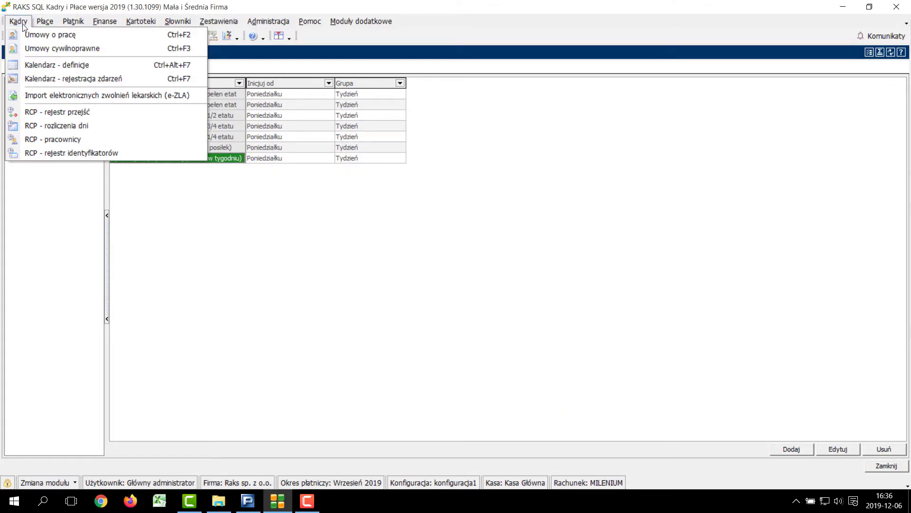
{"action": "left_click", "coordinate": [47, 70]}
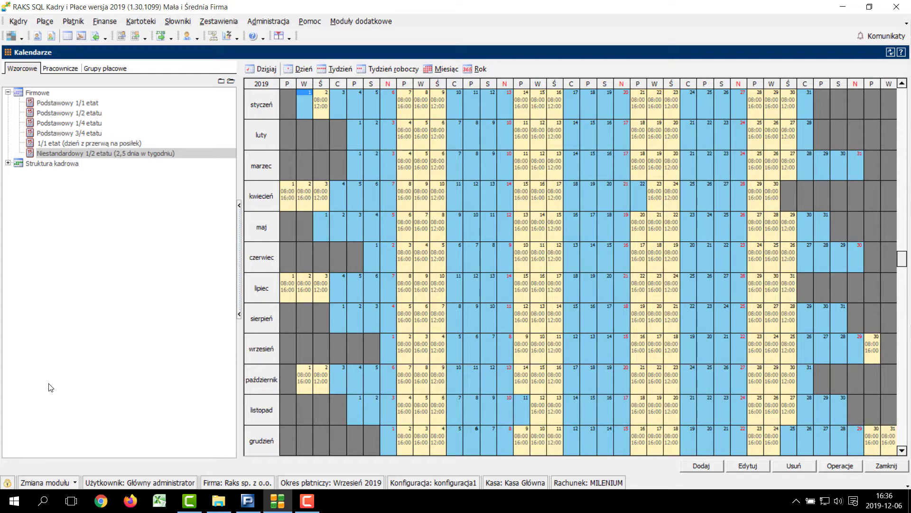
{"action": "left_click", "coordinate": [65, 109]}
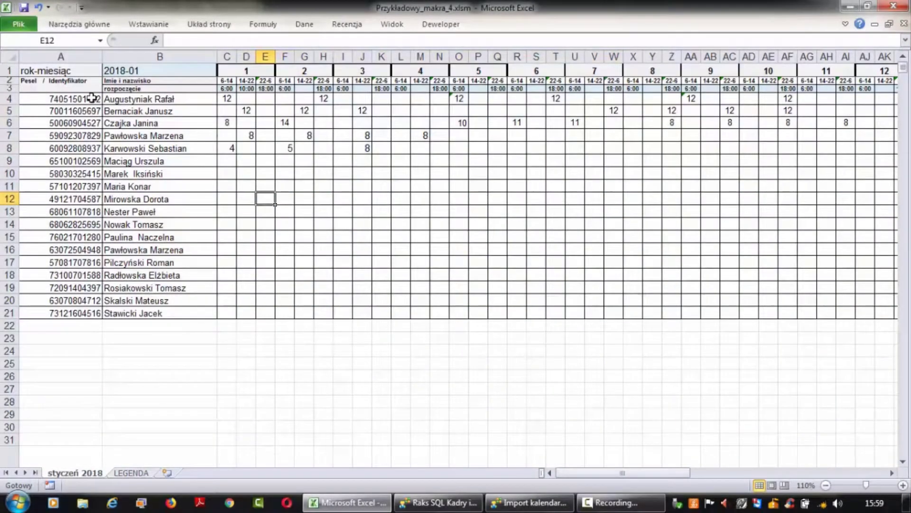
Step: In the Excel schedule for January 2018, examine the employee identifiers and names, the day headers and the first employee's hours
{"action": "left_click_drag", "start_coordinate": [92, 98], "coordinate": [173, 296]}
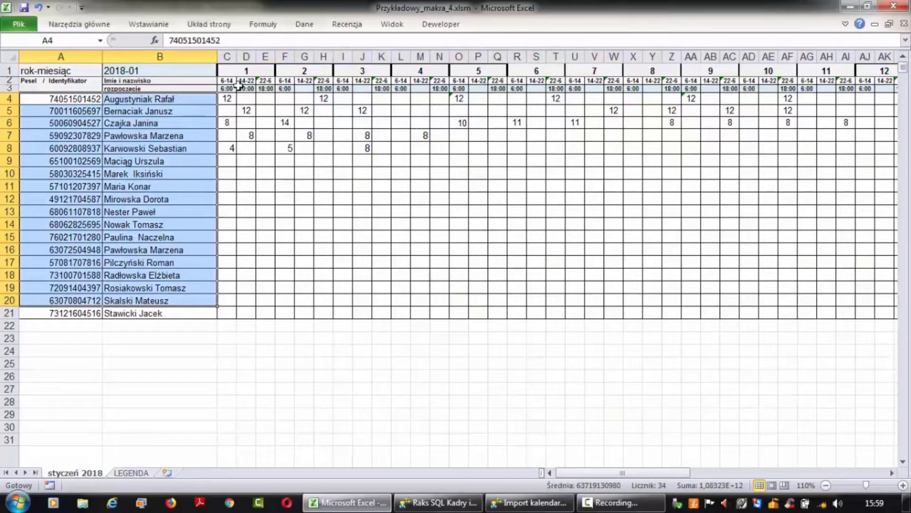
{"action": "left_click_drag", "start_coordinate": [246, 71], "coordinate": [620, 73]}
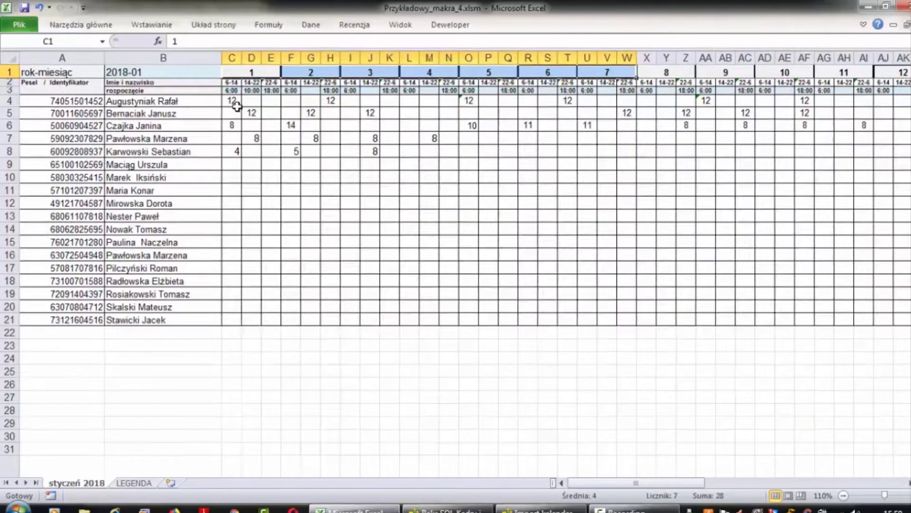
{"action": "left_click", "coordinate": [229, 99]}
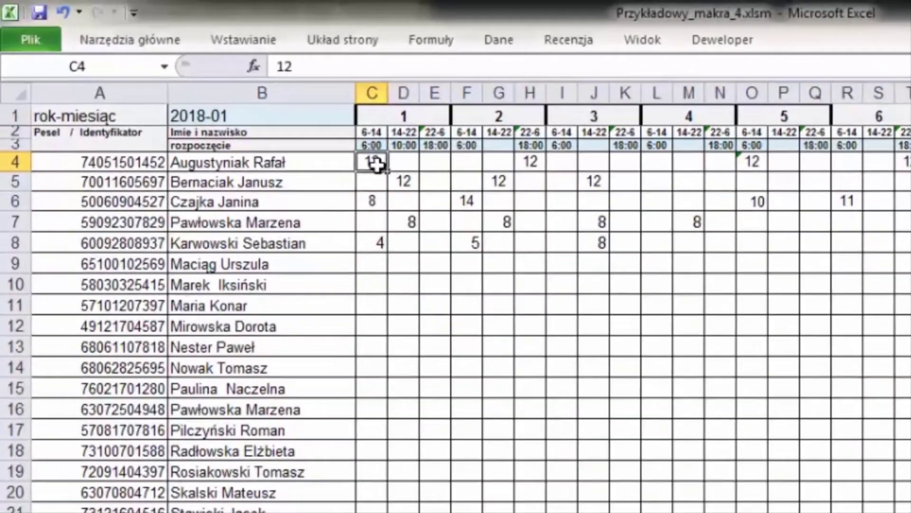
Step: Check the day 2 shift's hours and start time, and enter 12 hours in row 8 for day 5's 6-14 shift
{"action": "left_click", "coordinate": [526, 162]}
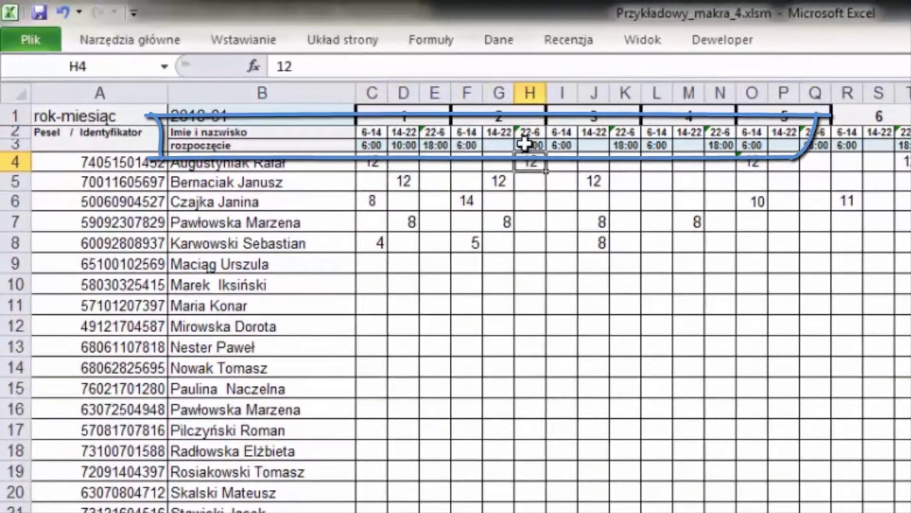
{"action": "left_click", "coordinate": [524, 145]}
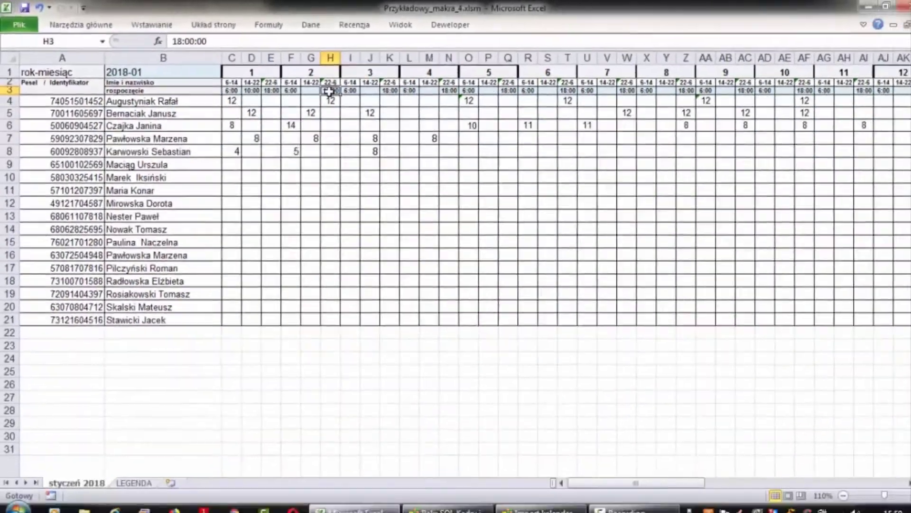
{"action": "left_click", "coordinate": [615, 216]}
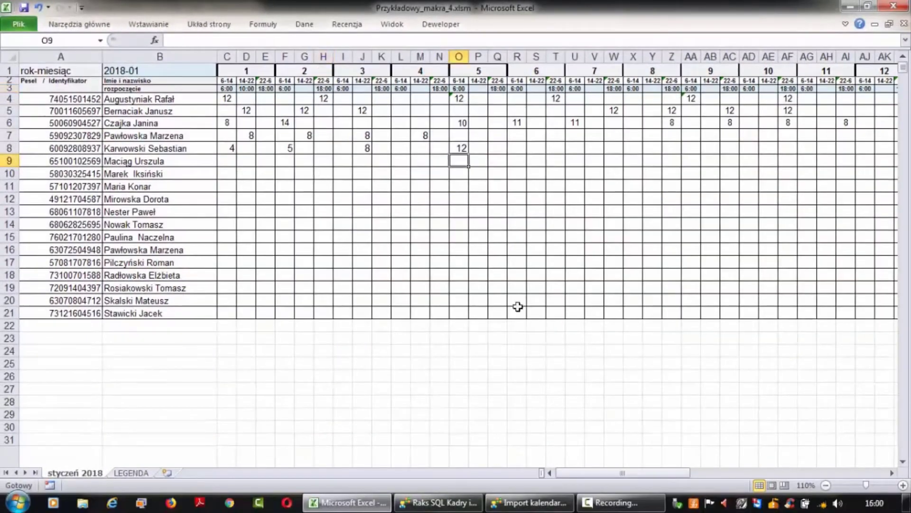
Step: Switch to the Import kalendarzy program and load the working hours from Przykładowy_makra_4.xlsm
{"action": "left_click", "coordinate": [548, 507]}
{"action": "left_click", "coordinate": [639, 111]}
{"action": "double_click", "coordinate": [411, 162]}
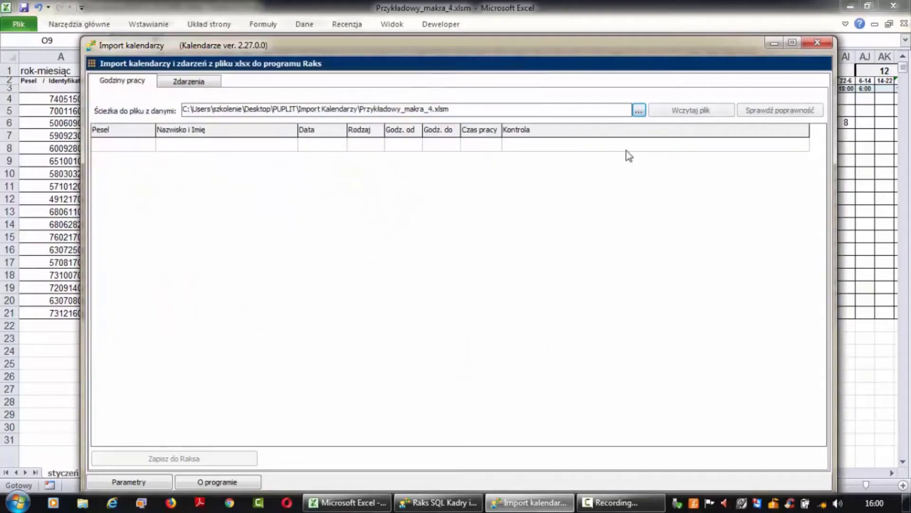
{"action": "left_click", "coordinate": [674, 112]}
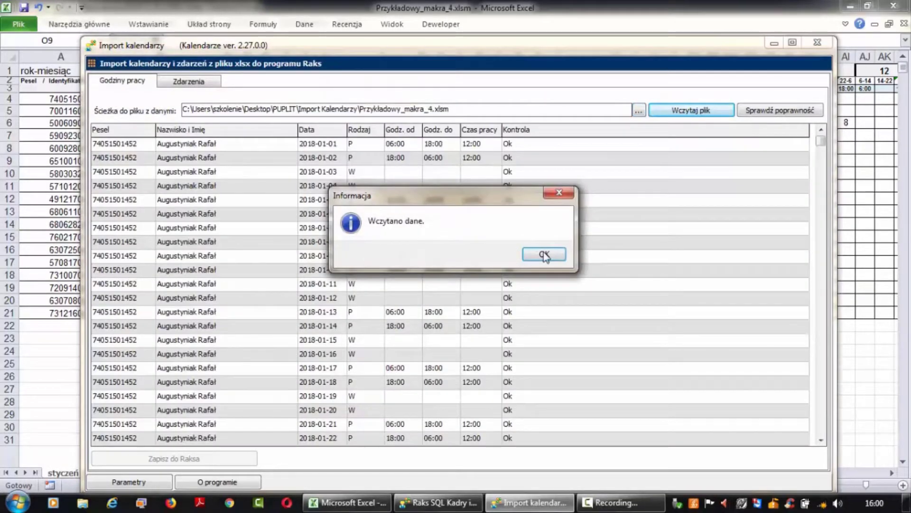
{"action": "left_click", "coordinate": [544, 255]}
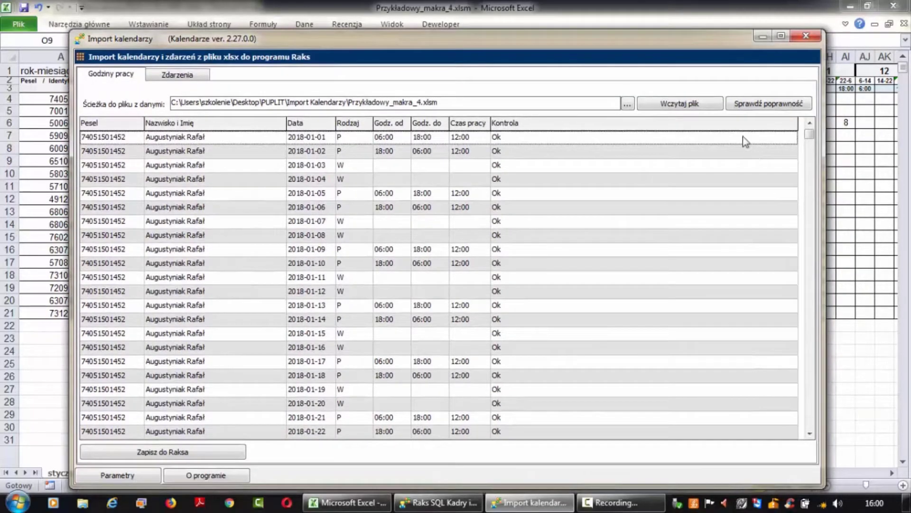
Step: Look through the loaded working hours, save them to RAKS, and switch to RAKS SQL Kadry i Płace
{"action": "mouse_move", "coordinate": [810, 131]}
{"action": "left_mouse_down"}
{"action": "mouse_move", "coordinate": [812, 150]}
{"action": "mouse_move", "coordinate": [810, 132]}
{"action": "left_mouse_up"}
{"action": "left_click", "coordinate": [175, 455]}
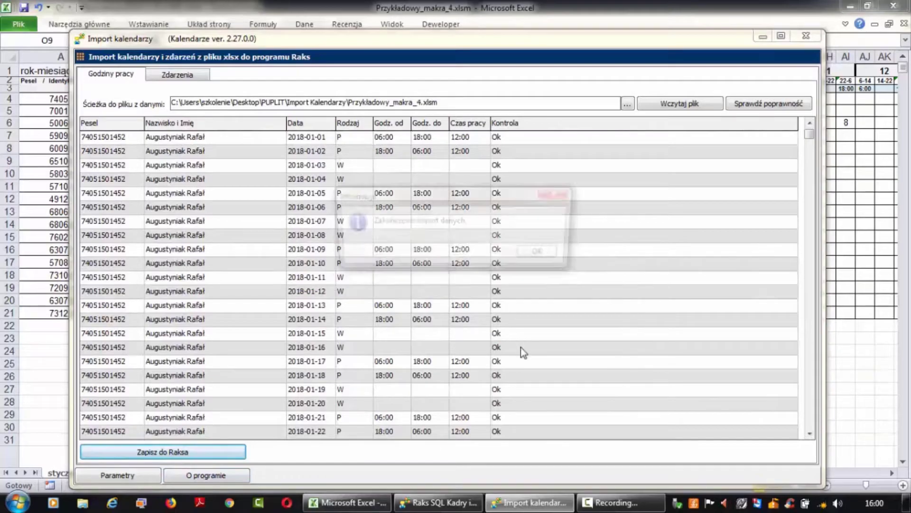
{"action": "left_click", "coordinate": [543, 255]}
{"action": "left_click", "coordinate": [437, 504]}
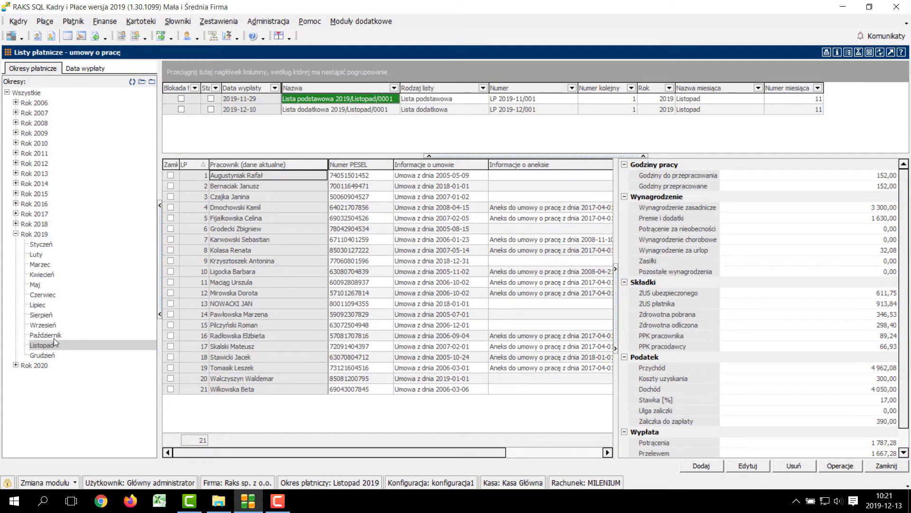
Step: Create a base payroll list for employment contracts in December 2019 with the payout date 2019-12-31
{"action": "left_click", "coordinate": [44, 354]}
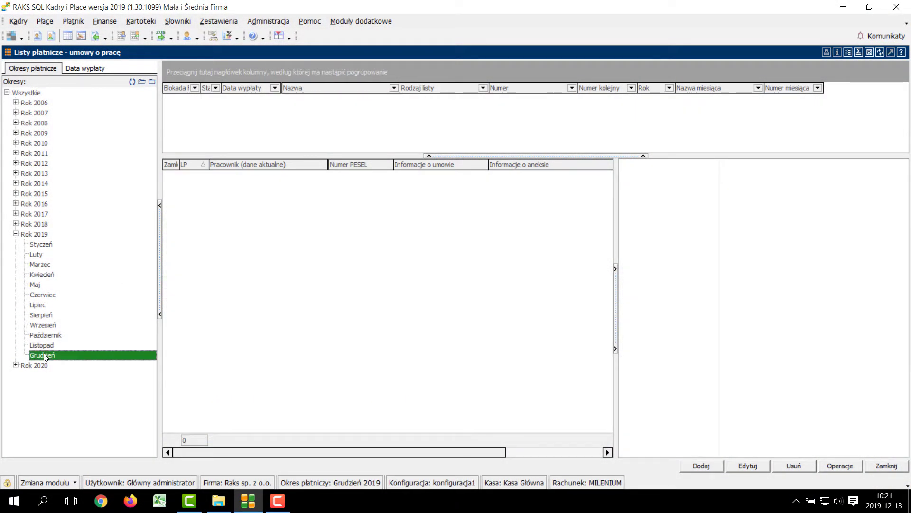
{"action": "left_click", "coordinate": [701, 466]}
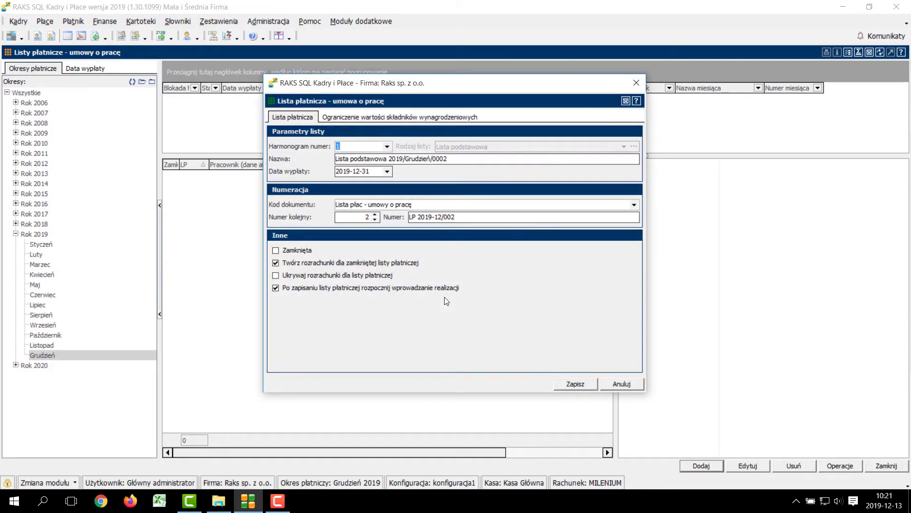
{"action": "left_click", "coordinate": [584, 384]}
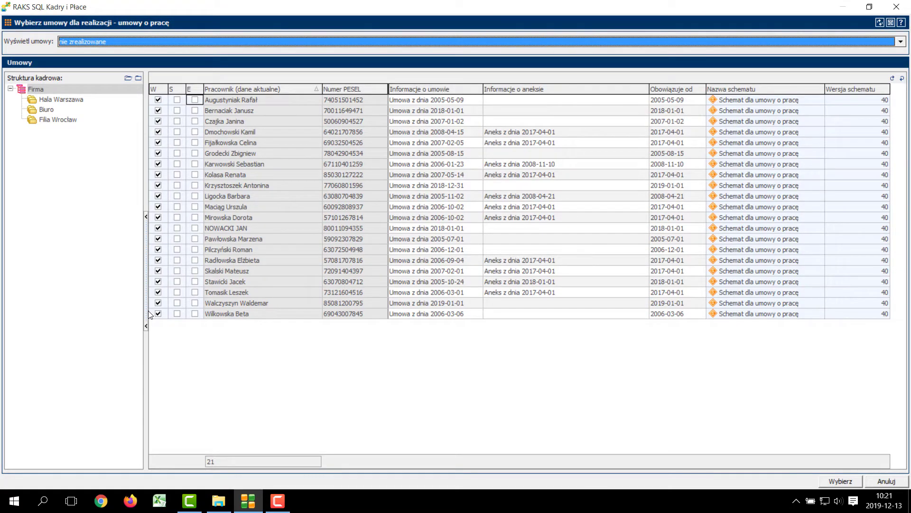
Step: Deselect all contracts for the payroll list, mark only all those in the Biuro unit, and confirm the selection
{"action": "left_click", "coordinate": [902, 78]}
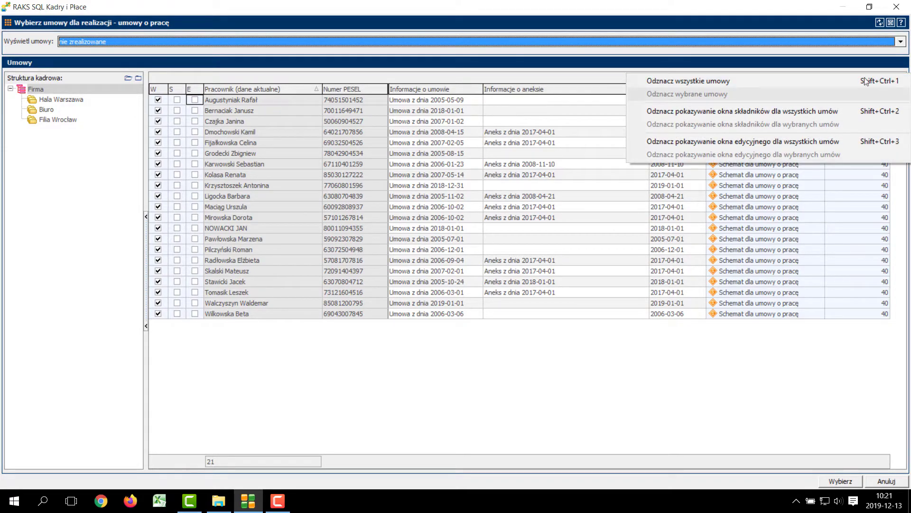
{"action": "left_click", "coordinate": [715, 82]}
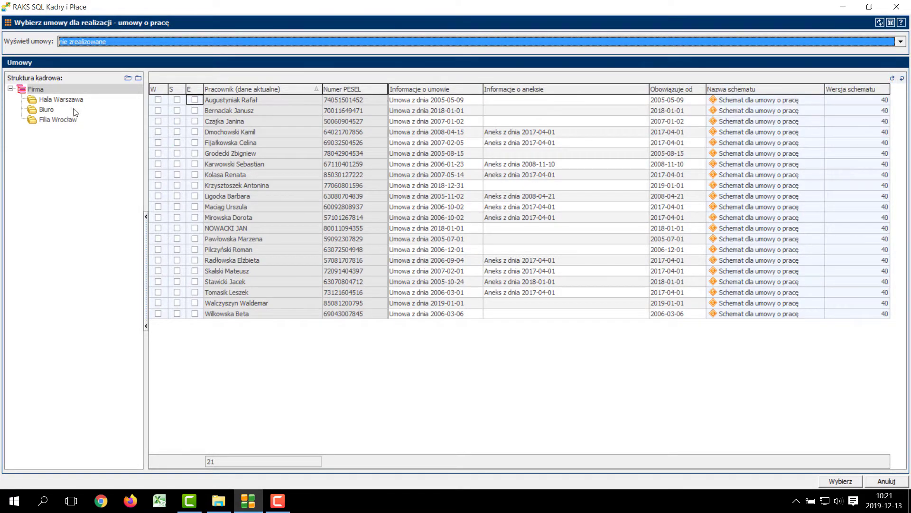
{"action": "left_click", "coordinate": [49, 109]}
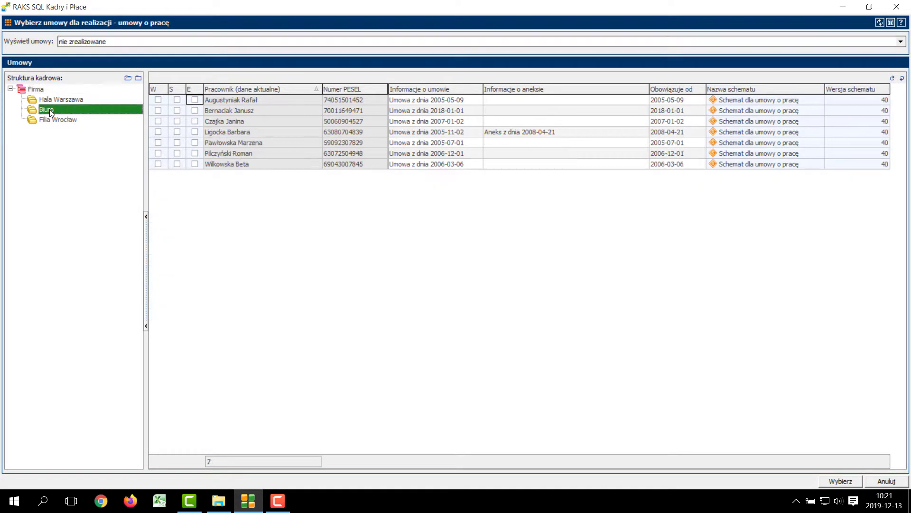
{"action": "left_click", "coordinate": [894, 78]}
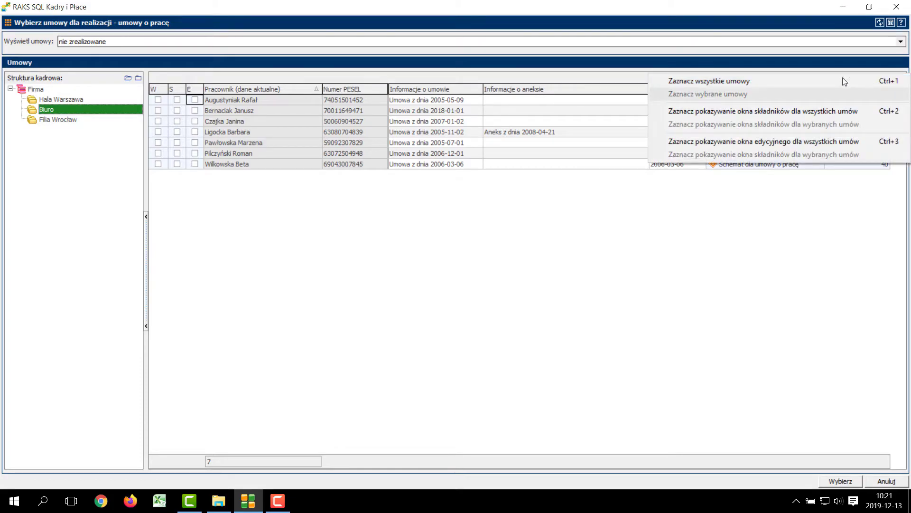
{"action": "left_click", "coordinate": [702, 80]}
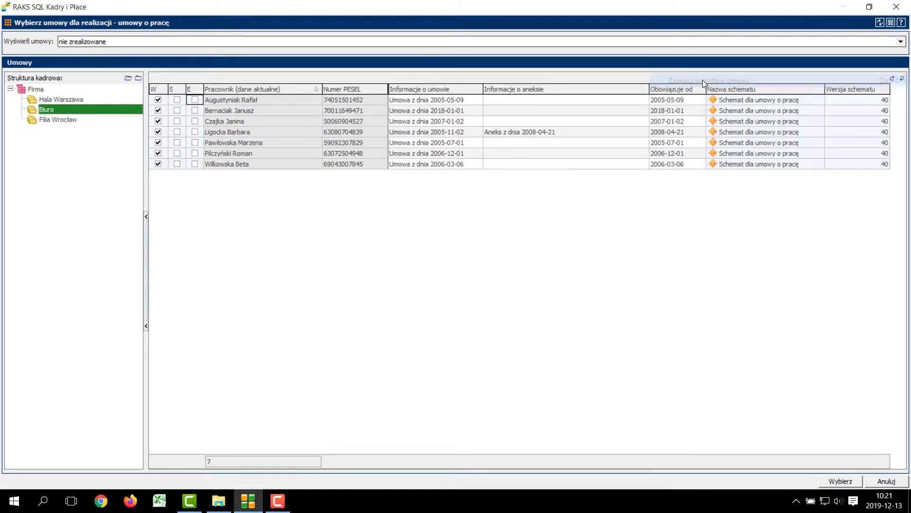
{"action": "left_click", "coordinate": [837, 481]}
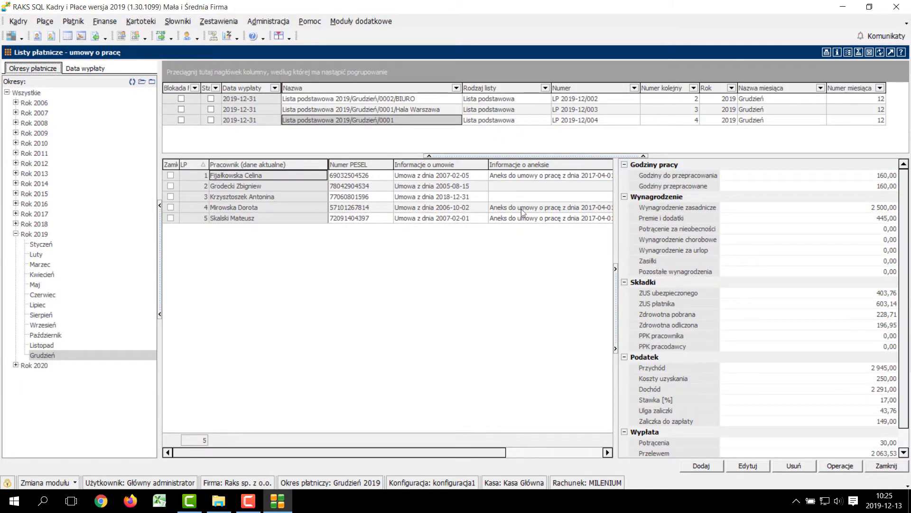
Step: Append "/Filia Wrocław" to the name of "Lista podstawowa 2019/Grudzień/0001" and save the payroll list
{"action": "double_click", "coordinate": [405, 121]}
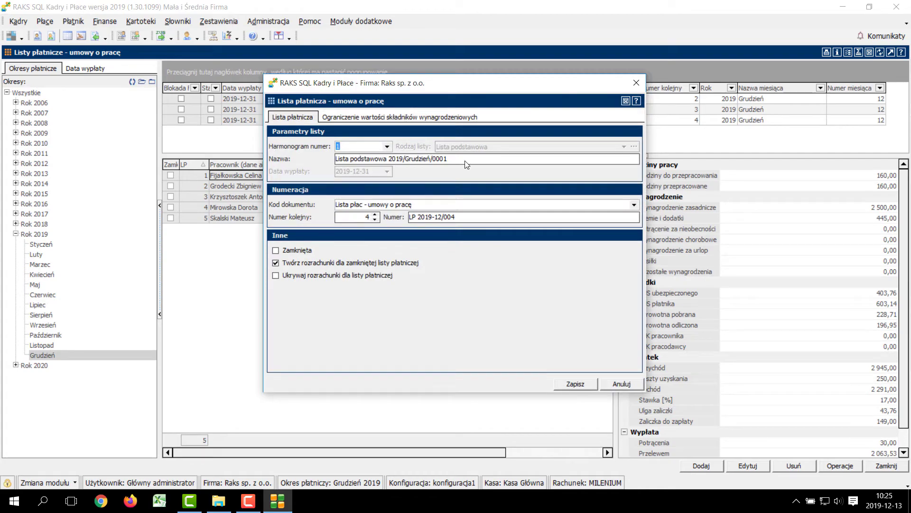
{"action": "type", "text": "/Filia Wrocław"}
{"action": "left_click", "coordinate": [580, 383]}
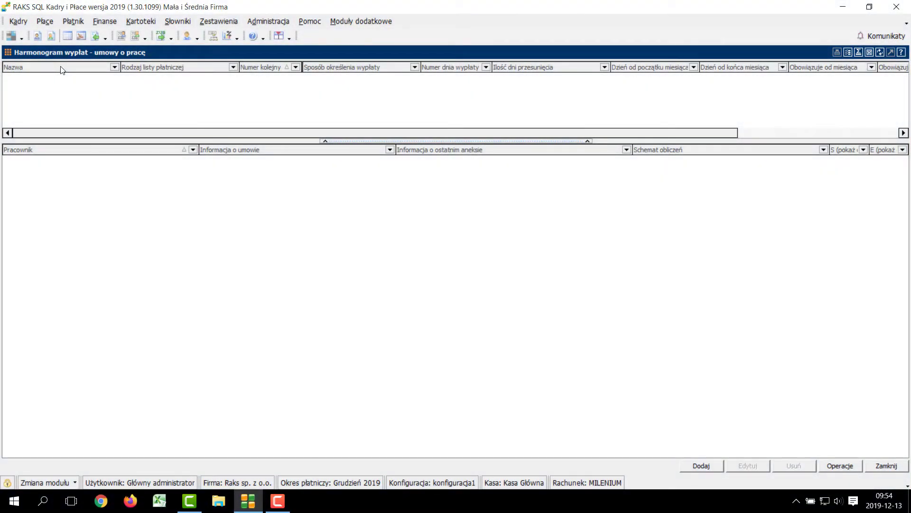
Step: Add a payout schedule for employment contracts named "Lista płatnicza - wynagrodzenia zasadnicze" with the list type Lista podstawowa
{"action": "left_click", "coordinate": [718, 464]}
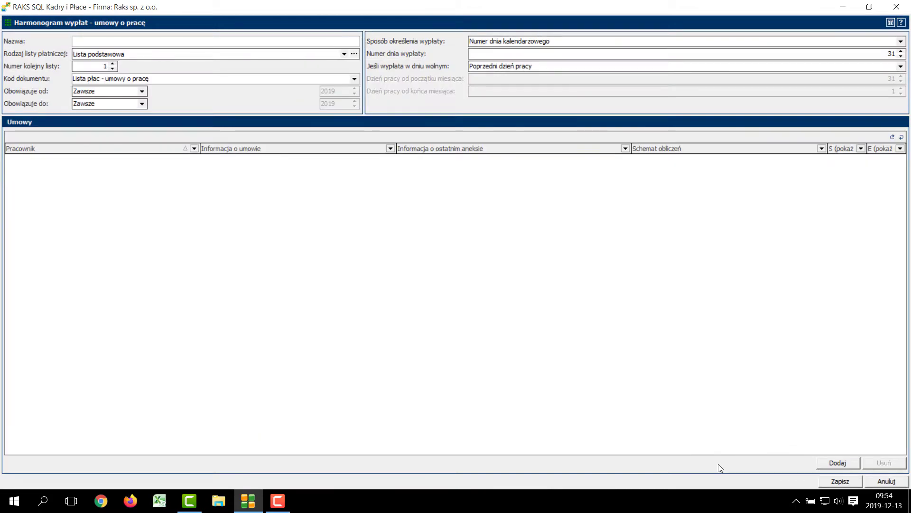
{"action": "type", "text": "Lista płatnicza - wynagrodzenia zasadnicze"}
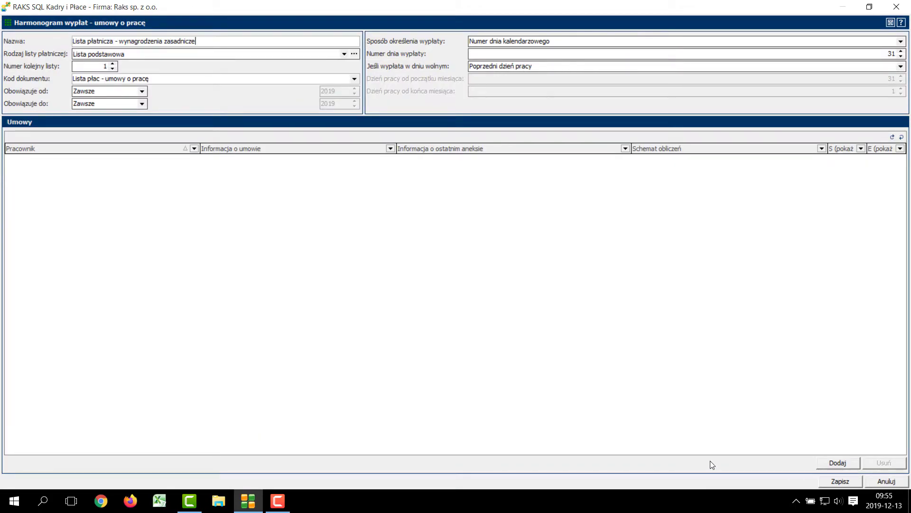
{"action": "left_click", "coordinate": [344, 54]}
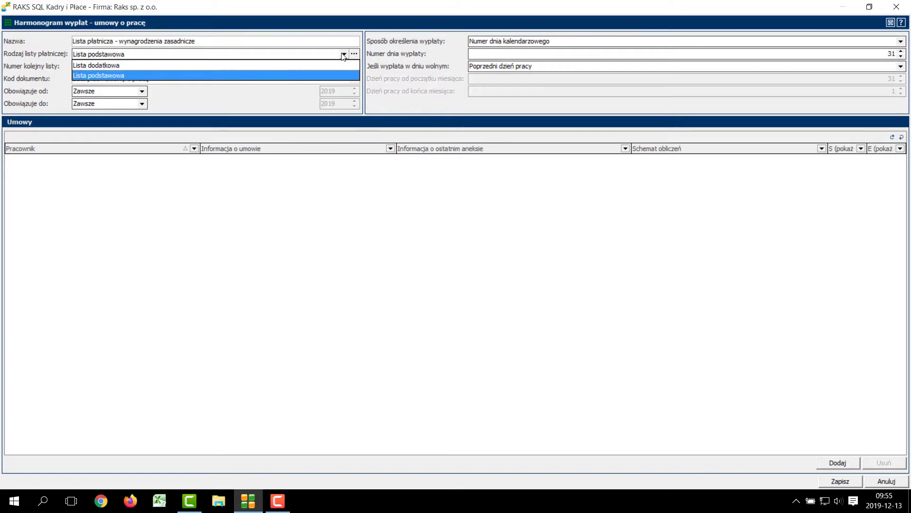
{"action": "left_click", "coordinate": [121, 77]}
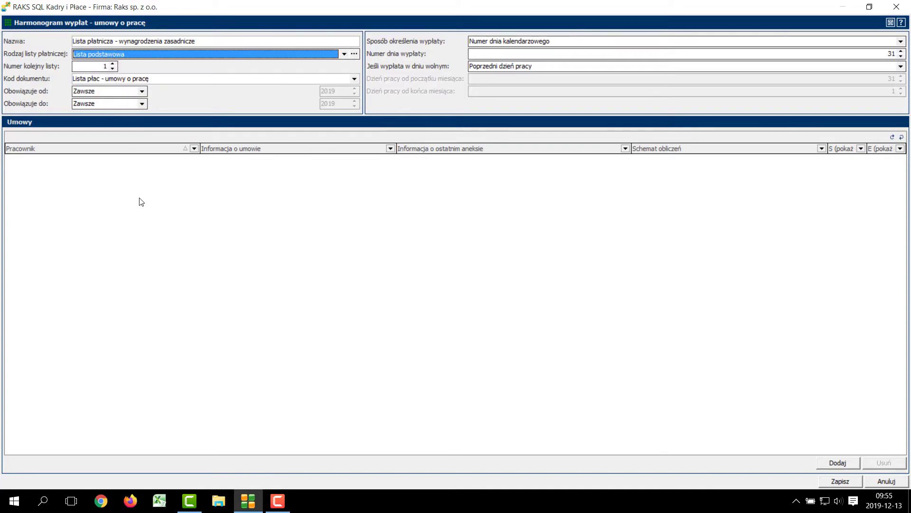
Step: Set the payout method to Numer dnia kalendarzowego, day 31, with Poprzedni dzień pracy when it falls on a day off
{"action": "left_click", "coordinate": [901, 41]}
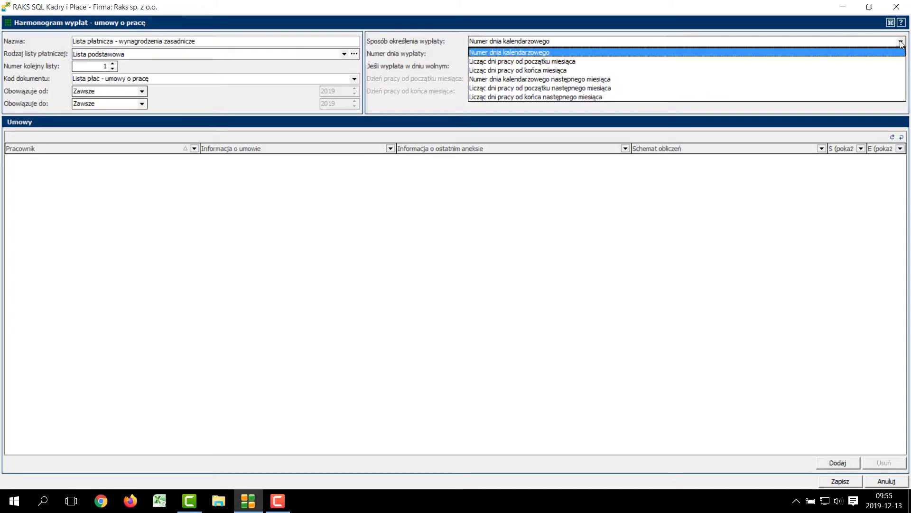
{"action": "left_click", "coordinate": [665, 53]}
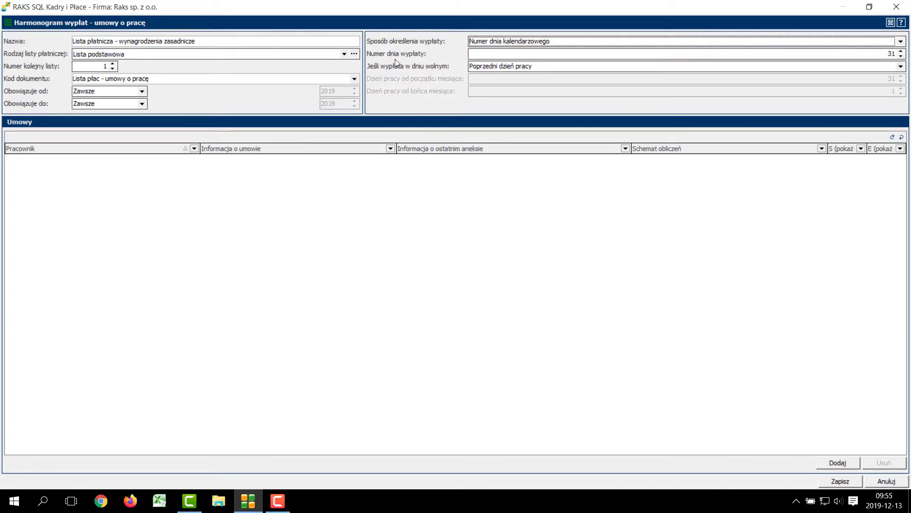
{"action": "key", "text": "Tab"}
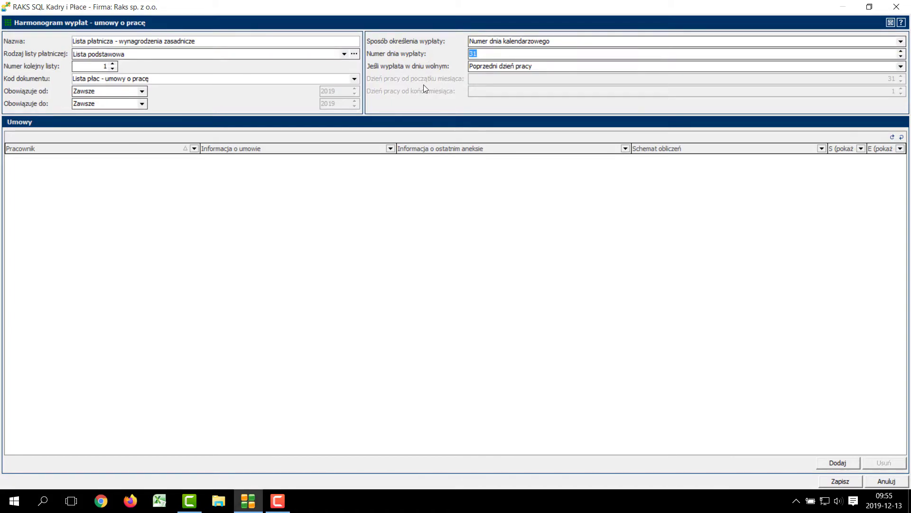
{"action": "left_click", "coordinate": [901, 67]}
{"action": "left_click", "coordinate": [902, 67]}
{"action": "left_click", "coordinate": [902, 67]}
Step: Add all employees' employment contracts to the payout schedule and save it
{"action": "left_click", "coordinate": [837, 462]}
{"action": "left_click_drag", "start_coordinate": [265, 90], "coordinate": [265, 304]}
{"action": "left_click", "coordinate": [693, 420]}
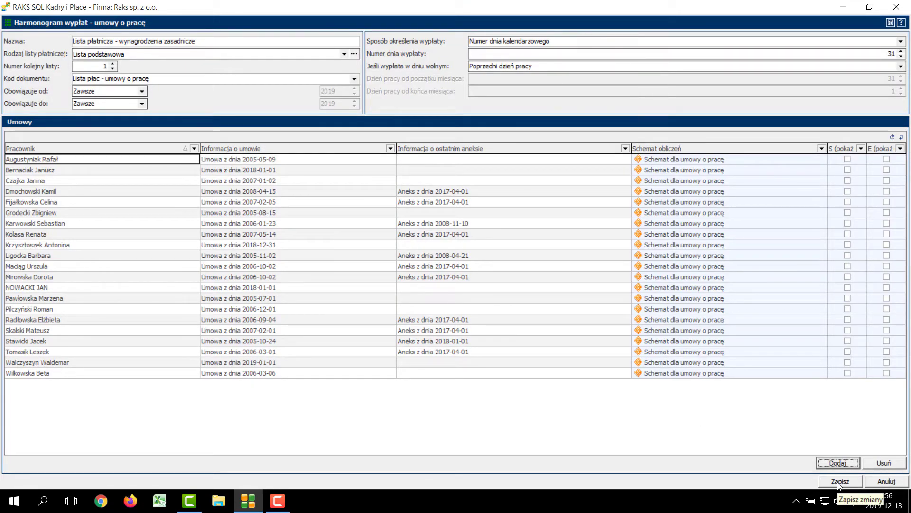
{"action": "left_click", "coordinate": [840, 482]}
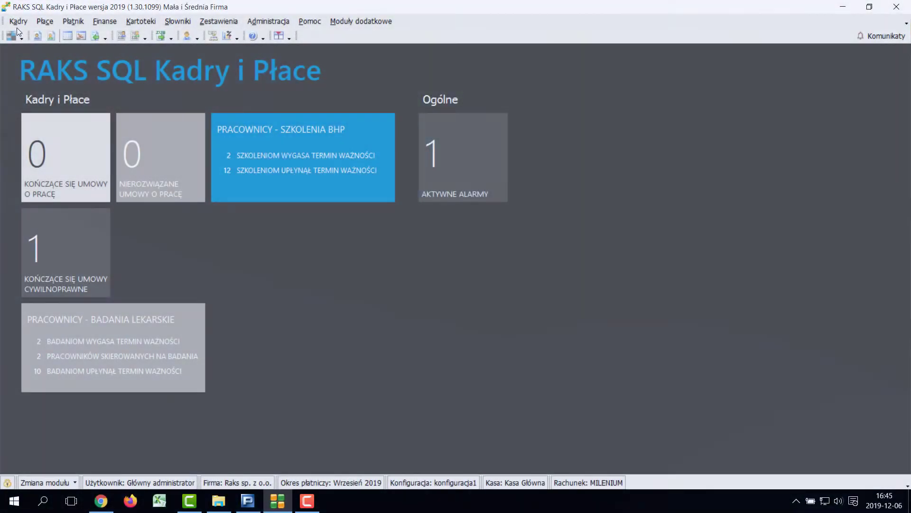
Step: Import the electronic sick leaves (e-ZLA) from the file "zaswiadczenia lekarskie jedno (3).csv"
{"action": "left_click", "coordinate": [19, 23]}
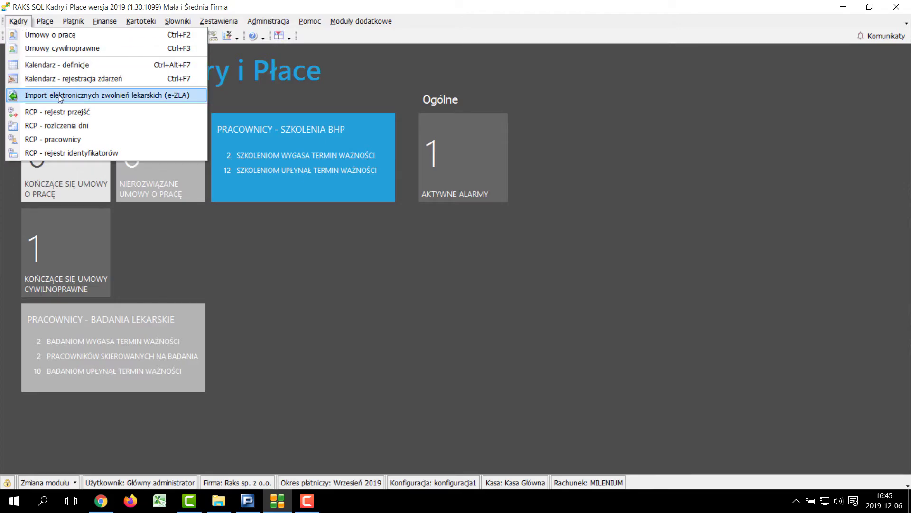
{"action": "left_click", "coordinate": [60, 97]}
{"action": "left_click", "coordinate": [418, 159]}
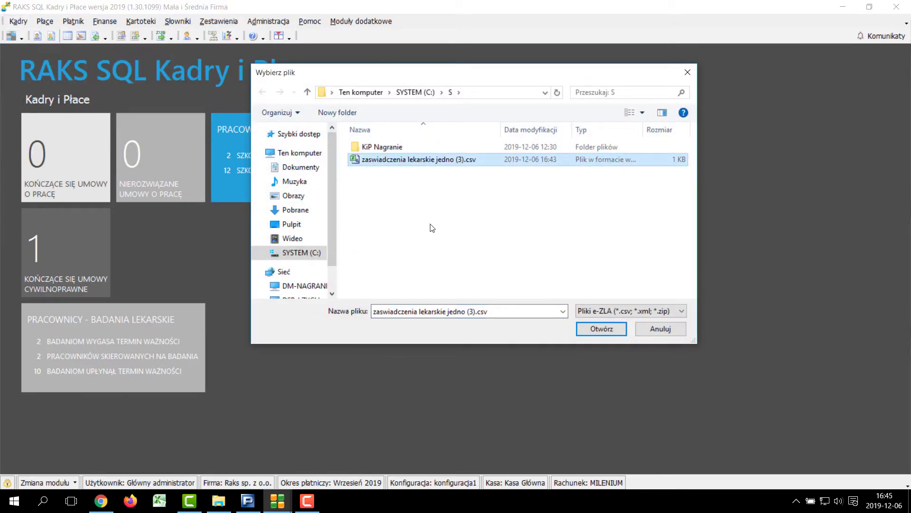
{"action": "left_click", "coordinate": [589, 329]}
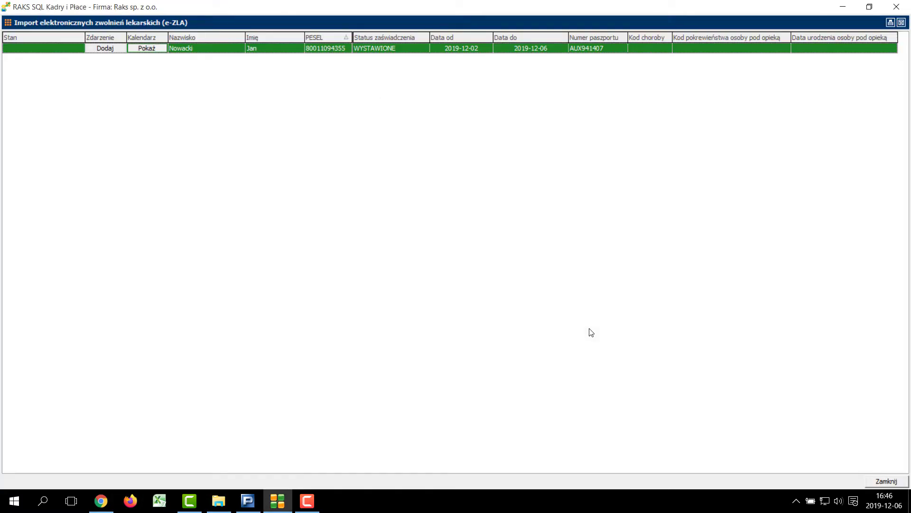
Step: Add a calendar event of type 1, Wynagrodzenie chorobowe 80%, for the imported sick leave, save it and close the import
{"action": "left_click", "coordinate": [105, 48]}
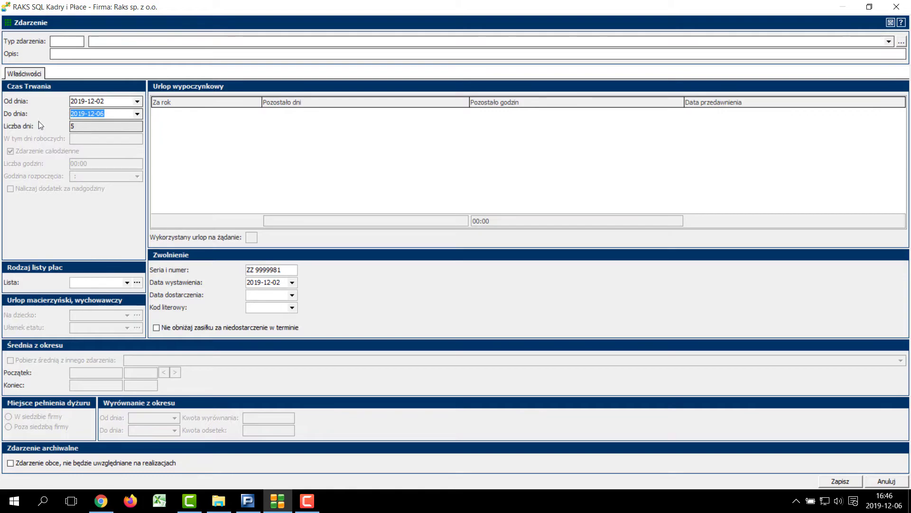
{"action": "left_click", "coordinate": [66, 41]}
{"action": "type", "text": "1"}
{"action": "key", "text": "Tab"}
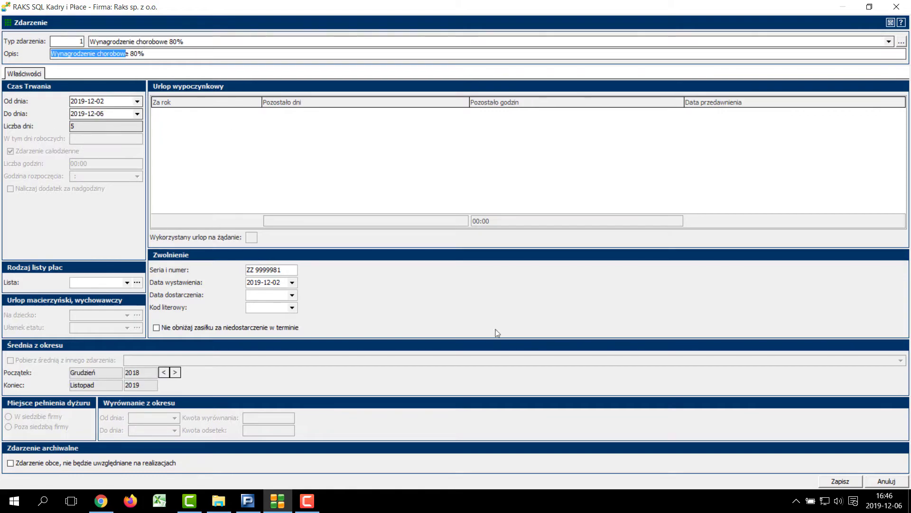
{"action": "left_click", "coordinate": [839, 481]}
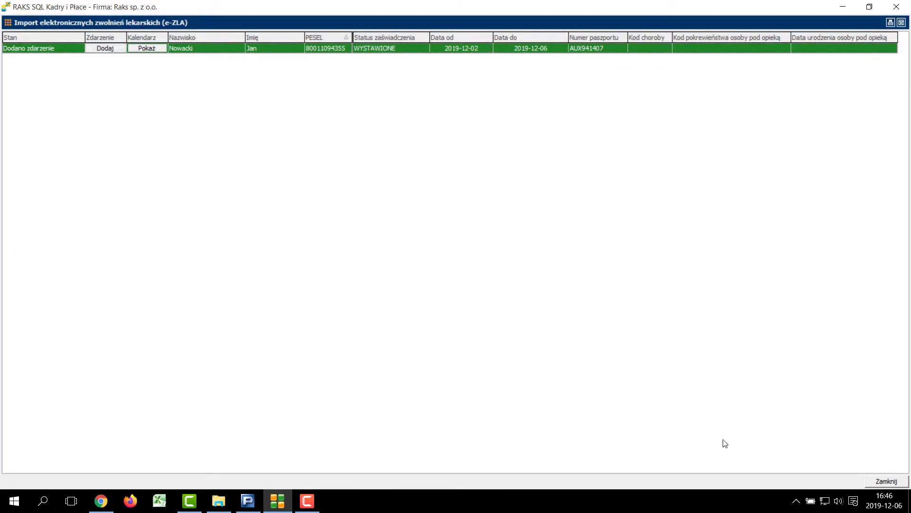
{"action": "left_click", "coordinate": [881, 481]}
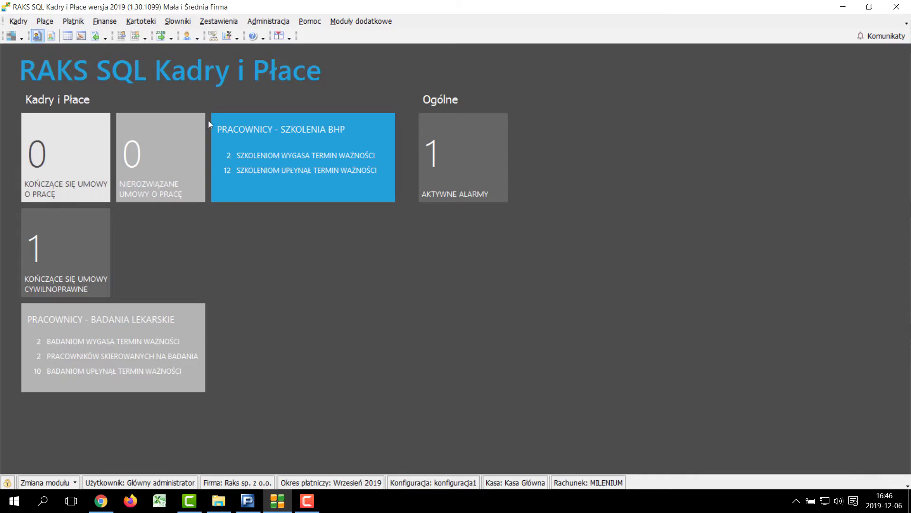
Step: Check the imported Wynagrodzenie chorobowe 80% event in the employee's December 2019 calendar under event registration
{"action": "left_click", "coordinate": [18, 21]}
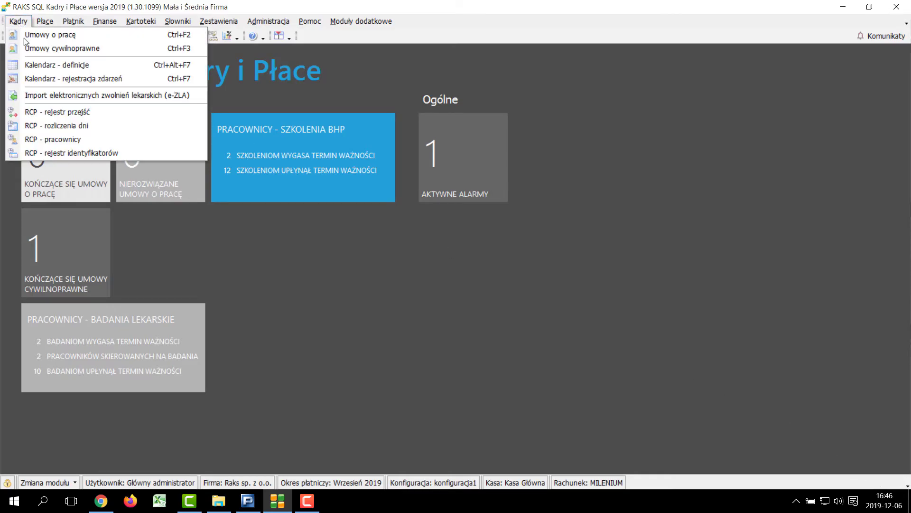
{"action": "left_click", "coordinate": [36, 75]}
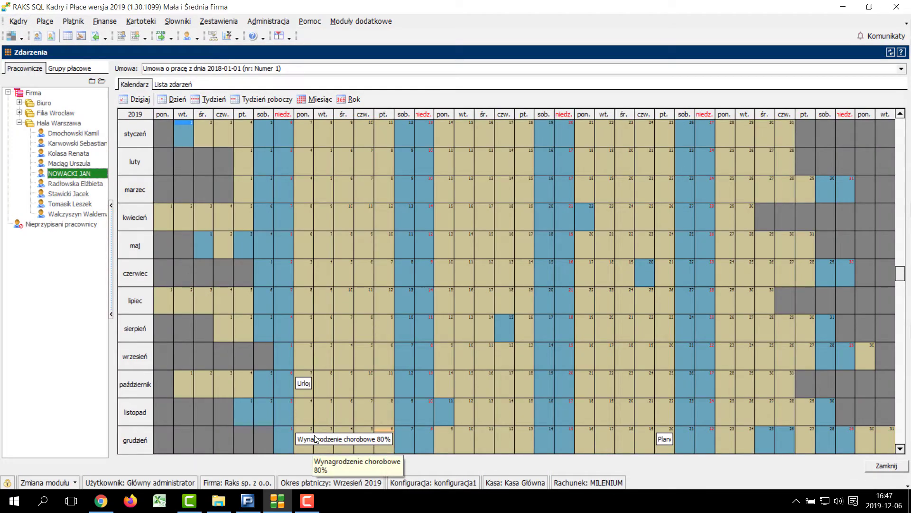
{"action": "left_click", "coordinate": [315, 438]}
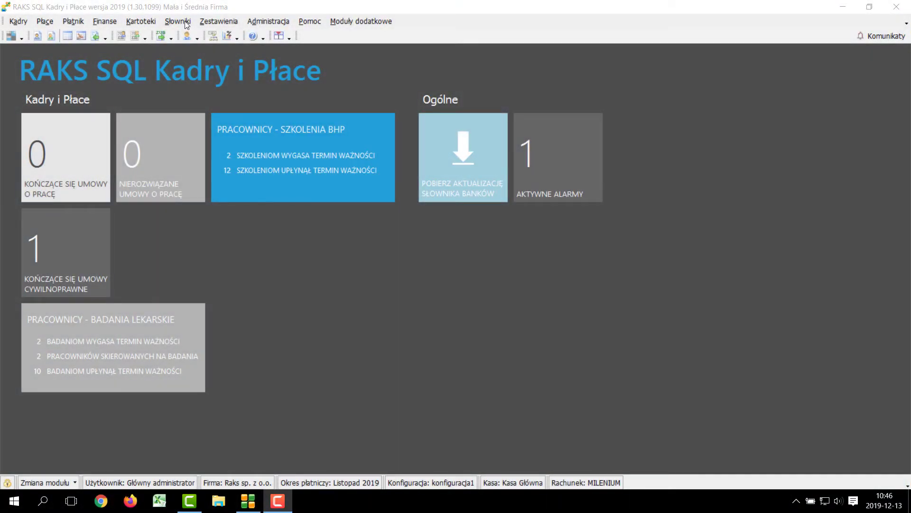
Step: Assign the employee living in Warszawa with FK account 00049 to the payroll group Ubezpieczenie 50 zł and save the record
{"action": "left_click", "coordinate": [185, 23]}
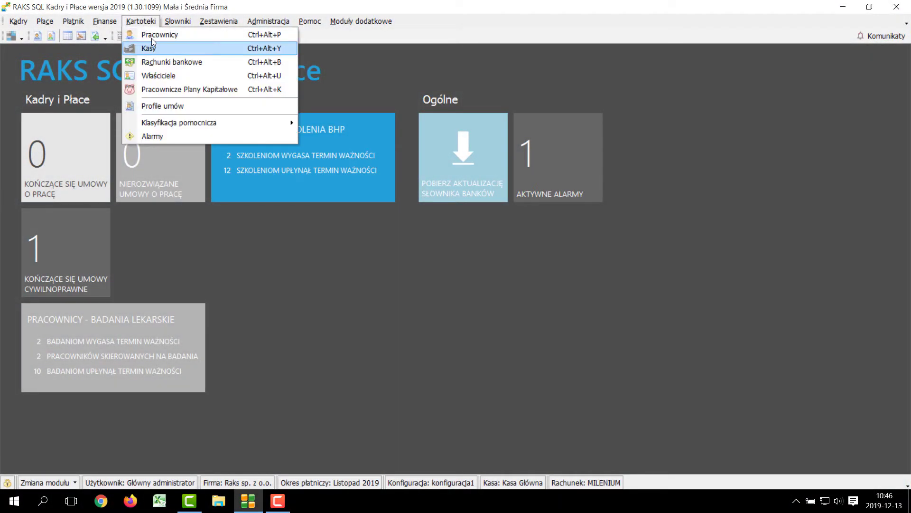
{"action": "left_click", "coordinate": [151, 36]}
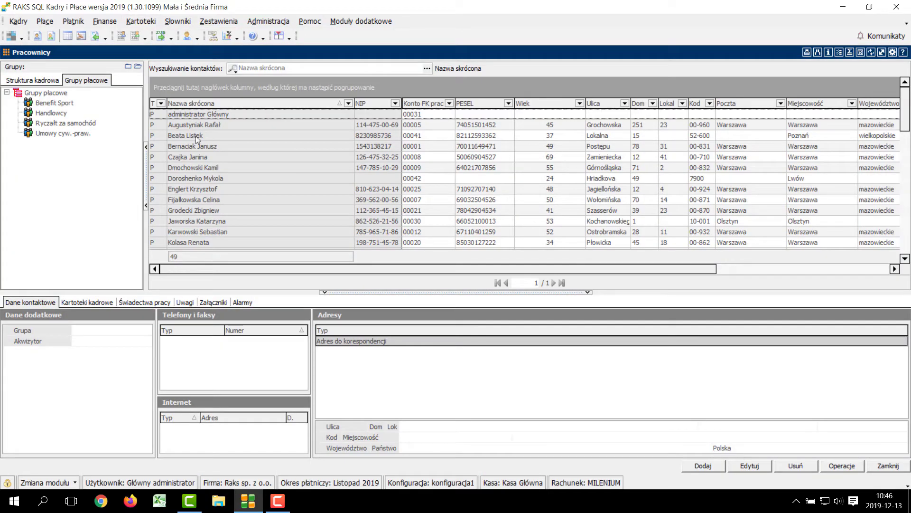
{"action": "left_click", "coordinate": [200, 221]}
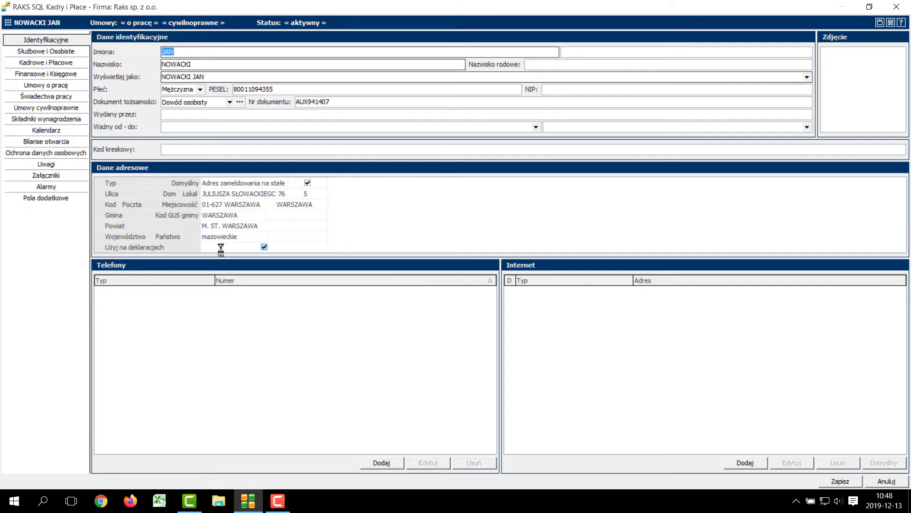
{"action": "left_click", "coordinate": [59, 65]}
{"action": "left_click", "coordinate": [365, 172]}
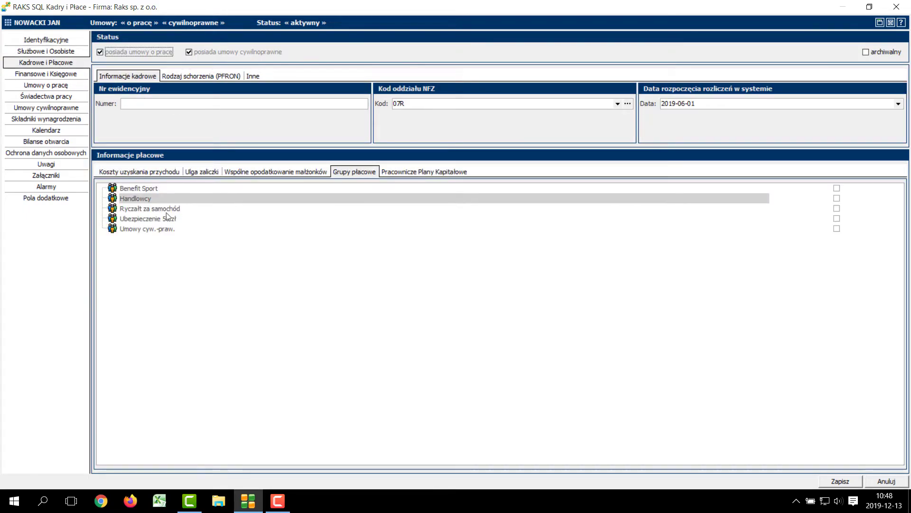
{"action": "left_click", "coordinate": [836, 218]}
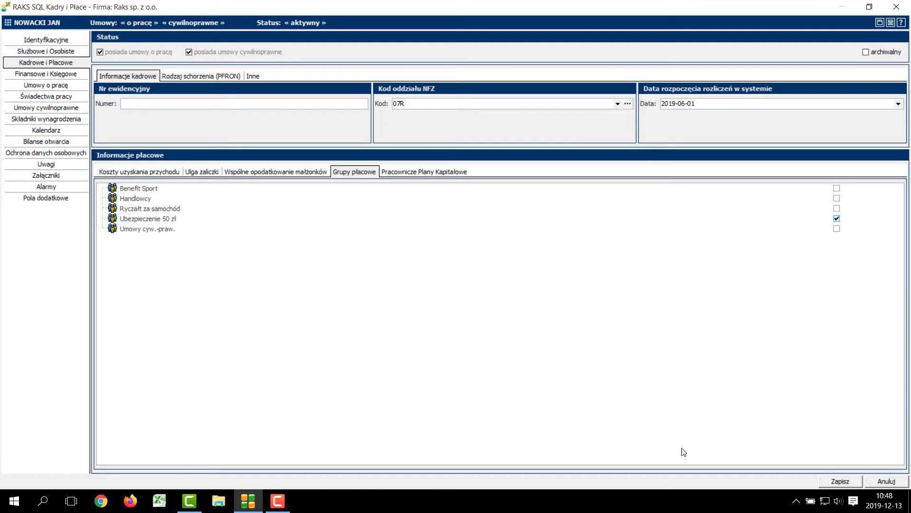
{"action": "left_click", "coordinate": [840, 481]}
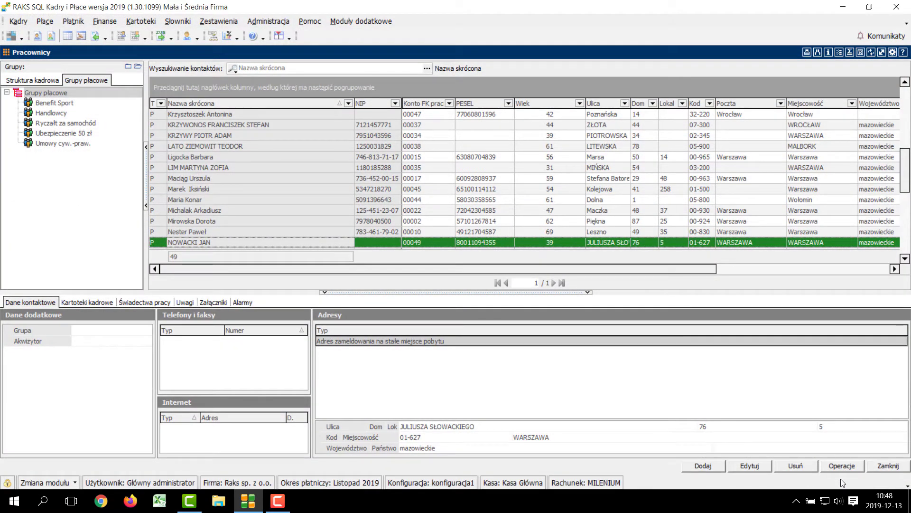